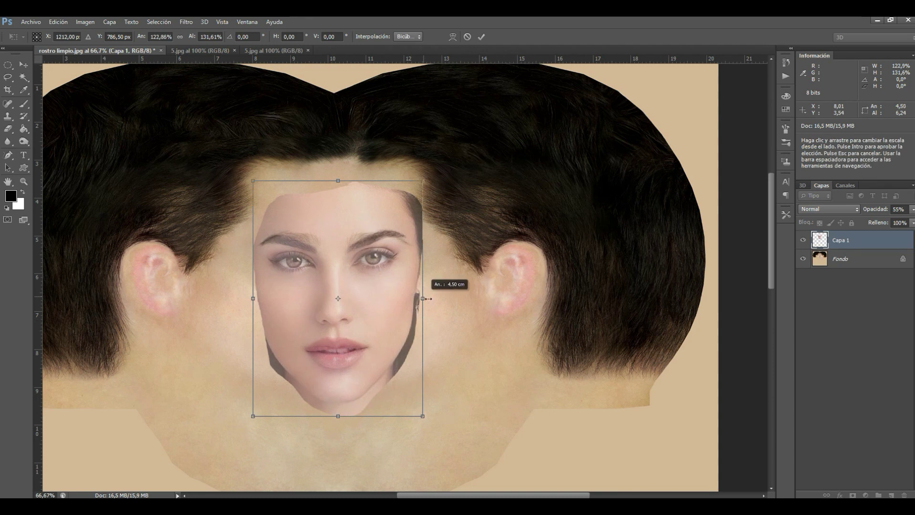
Reposition the woman's face layer and scale it to about 136% width and 135% height between the ears
{"action": "left_click_drag", "start_coordinate": [358, 294], "coordinate": [356, 287]}
{"action": "left_click_drag", "start_coordinate": [341, 410], "coordinate": [340, 417]}
{"action": "left_click_drag", "start_coordinate": [251, 296], "coordinate": [244, 296]}
{"action": "left_click_drag", "start_coordinate": [429, 295], "coordinate": [432, 299]}
{"action": "left_click_drag", "start_coordinate": [339, 175], "coordinate": [343, 178]}
Lower the opacity of Capa 1 to 47% and apply the face transformation
{"action": "left_click", "coordinate": [912, 209]}
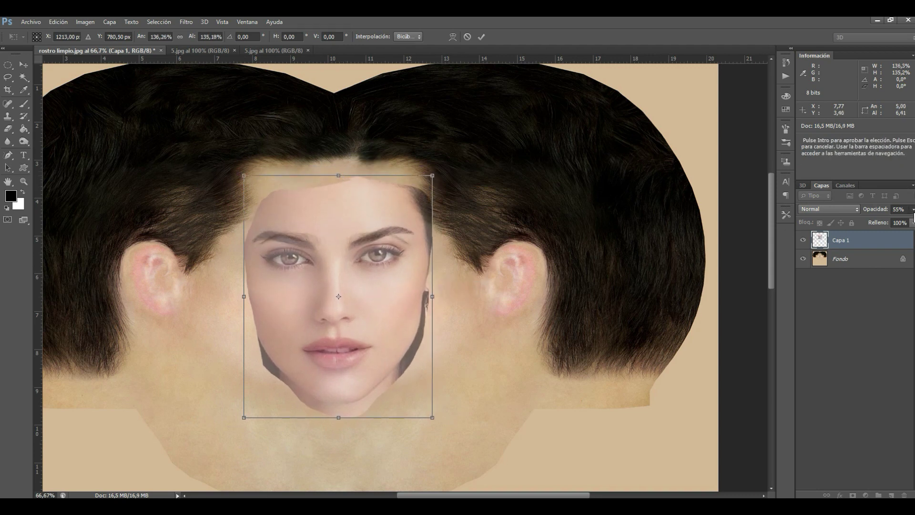
{"action": "mouse_move", "coordinate": [882, 219]}
{"action": "left_mouse_down"}
{"action": "mouse_move", "coordinate": [913, 220]}
{"action": "mouse_move", "coordinate": [889, 226]}
{"action": "left_mouse_up"}
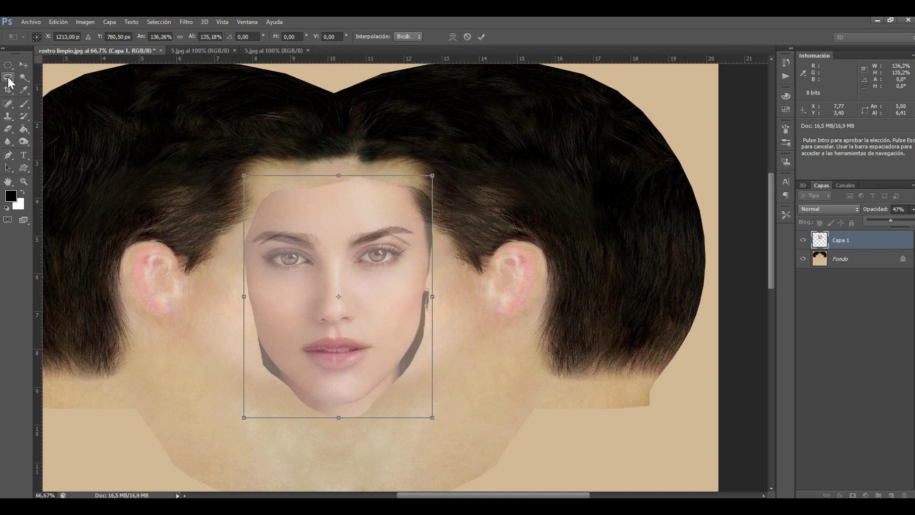
{"action": "left_click", "coordinate": [24, 64]}
{"action": "left_click", "coordinate": [419, 203]}
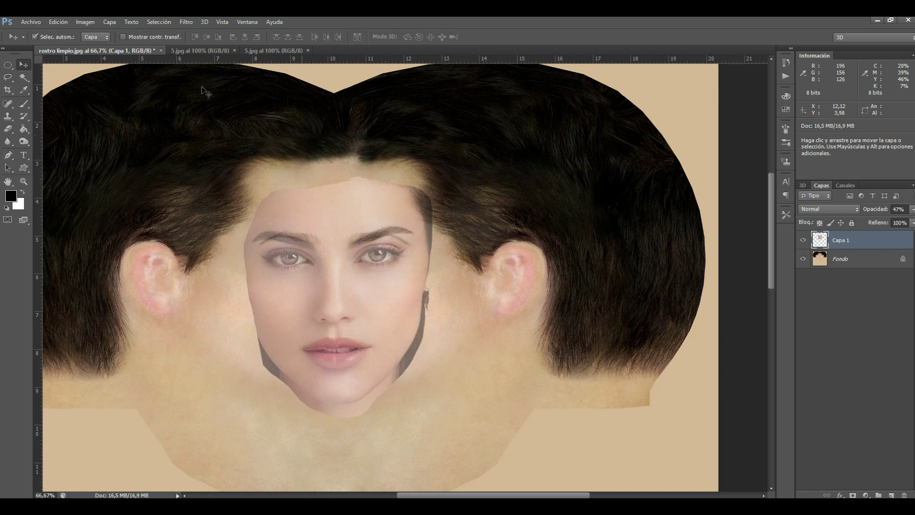
Restore Capa 1 to 100% opacity and erase the upper forehead edge with a soft 182 px eraser
{"action": "left_click", "coordinate": [6, 128]}
{"action": "left_click", "coordinate": [48, 37]}
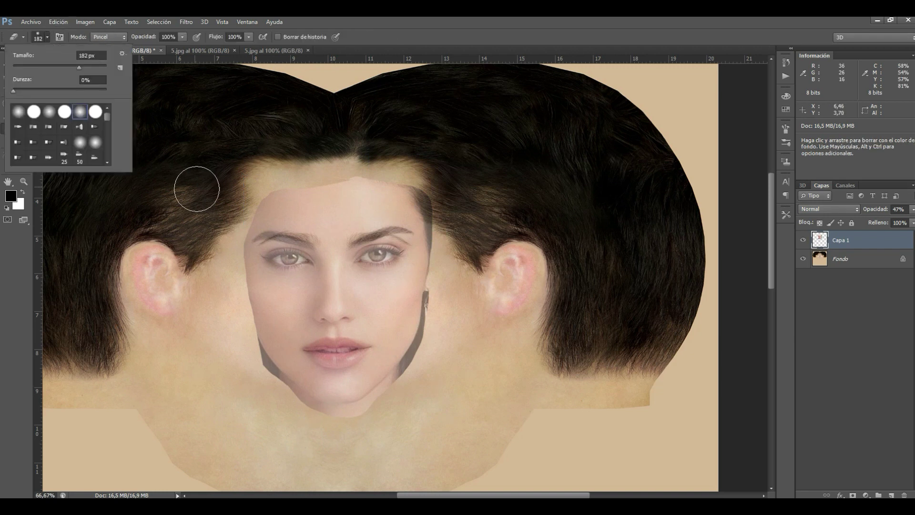
{"action": "left_click", "coordinate": [265, 174]}
{"action": "left_click", "coordinate": [912, 209]}
{"action": "left_click_drag", "start_coordinate": [891, 222], "coordinate": [914, 222]}
{"action": "left_click", "coordinate": [341, 174]}
{"action": "mouse_move", "coordinate": [339, 172]}
{"action": "left_mouse_down"}
{"action": "mouse_move", "coordinate": [392, 168]}
{"action": "mouse_move", "coordinate": [429, 195]}
{"action": "mouse_move", "coordinate": [422, 190]}
{"action": "mouse_move", "coordinate": [443, 224]}
{"action": "mouse_move", "coordinate": [329, 162]}
{"action": "left_mouse_up"}
Erase the dark hair and hard edges around the pasted face with a soft 116 px eraser
{"action": "left_click", "coordinate": [47, 37]}
{"action": "left_click_drag", "start_coordinate": [74, 68], "coordinate": [70, 68]}
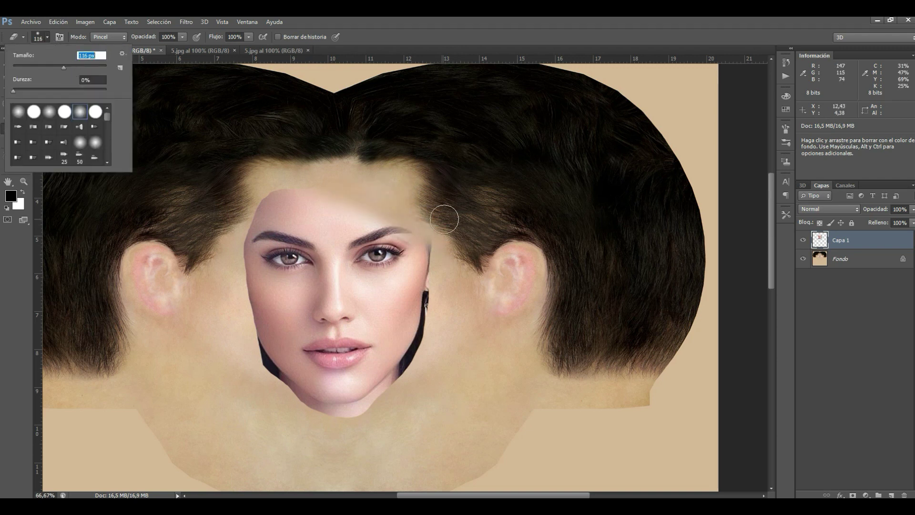
{"action": "left_click_drag", "start_coordinate": [444, 218], "coordinate": [442, 247]}
{"action": "mouse_move", "coordinate": [444, 283]}
{"action": "left_mouse_down"}
{"action": "mouse_move", "coordinate": [444, 258]}
{"action": "mouse_move", "coordinate": [429, 333]}
{"action": "left_mouse_up"}
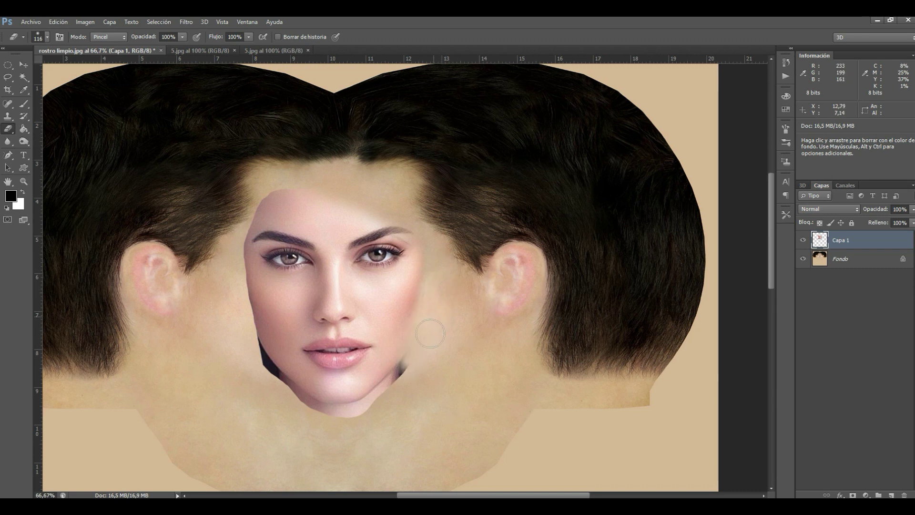
{"action": "mouse_move", "coordinate": [288, 193]}
{"action": "left_mouse_down"}
{"action": "mouse_move", "coordinate": [248, 190]}
{"action": "mouse_move", "coordinate": [230, 236]}
{"action": "mouse_move", "coordinate": [240, 278]}
{"action": "mouse_move", "coordinate": [230, 301]}
{"action": "mouse_move", "coordinate": [231, 278]}
{"action": "mouse_move", "coordinate": [226, 298]}
{"action": "mouse_move", "coordinate": [239, 296]}
{"action": "mouse_move", "coordinate": [269, 385]}
{"action": "mouse_move", "coordinate": [236, 292]}
{"action": "mouse_move", "coordinate": [260, 369]}
{"action": "mouse_move", "coordinate": [305, 409]}
{"action": "mouse_move", "coordinate": [339, 417]}
{"action": "mouse_move", "coordinate": [374, 408]}
{"action": "mouse_move", "coordinate": [418, 364]}
{"action": "mouse_move", "coordinate": [339, 413]}
{"action": "mouse_move", "coordinate": [428, 356]}
{"action": "mouse_move", "coordinate": [439, 245]}
{"action": "left_mouse_up"}
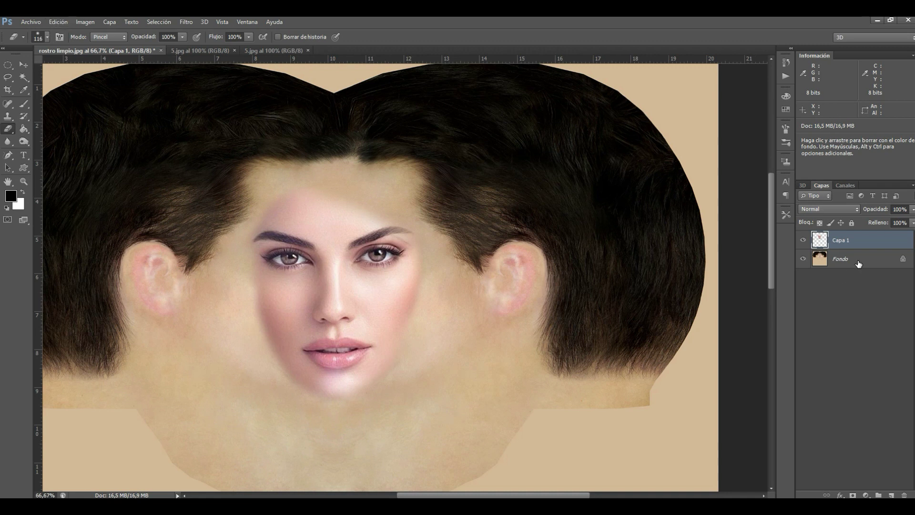
Lower Capa 1 to 38% opacity and erase both of the pasted face's eyes with a 74 px eraser
{"action": "left_click", "coordinate": [912, 209]}
{"action": "left_click_drag", "start_coordinate": [911, 220], "coordinate": [884, 220]}
{"action": "left_click", "coordinate": [47, 38]}
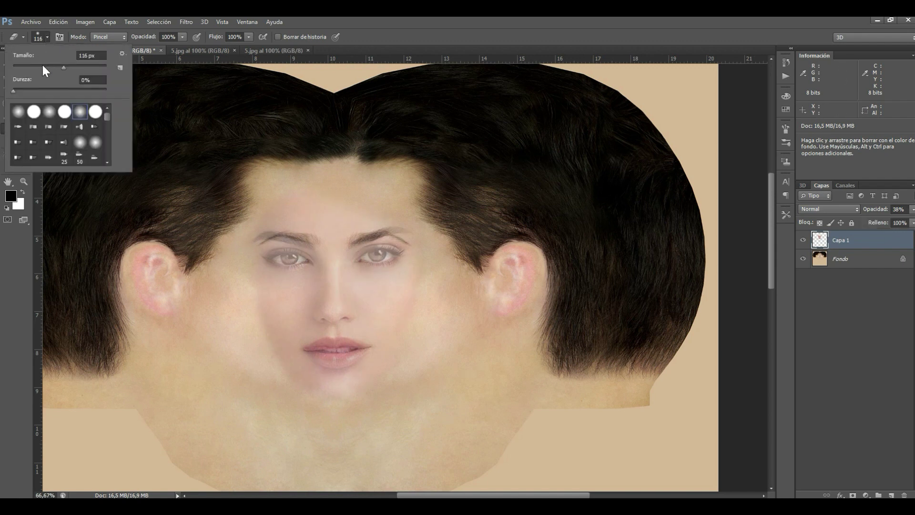
{"action": "left_click", "coordinate": [47, 66]}
{"action": "left_click_drag", "start_coordinate": [362, 262], "coordinate": [376, 257]}
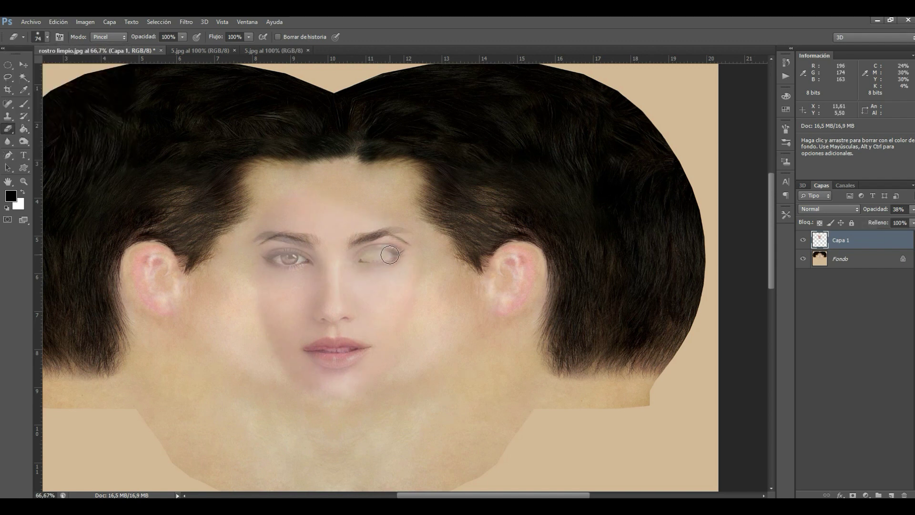
{"action": "left_click_drag", "start_coordinate": [375, 253], "coordinate": [369, 256]}
{"action": "left_click_drag", "start_coordinate": [305, 263], "coordinate": [266, 257]}
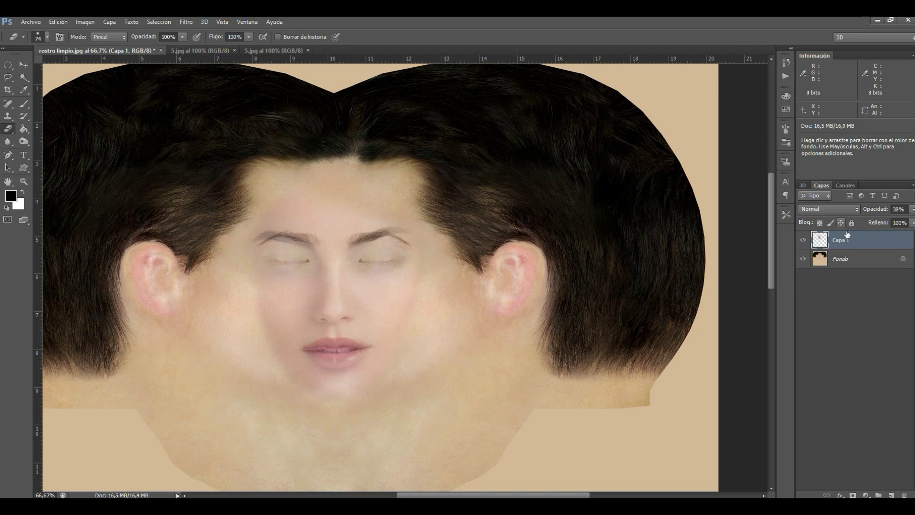
Restore Capa 1 to 100% opacity and erase the pasted lips
{"action": "left_click", "coordinate": [891, 220]}
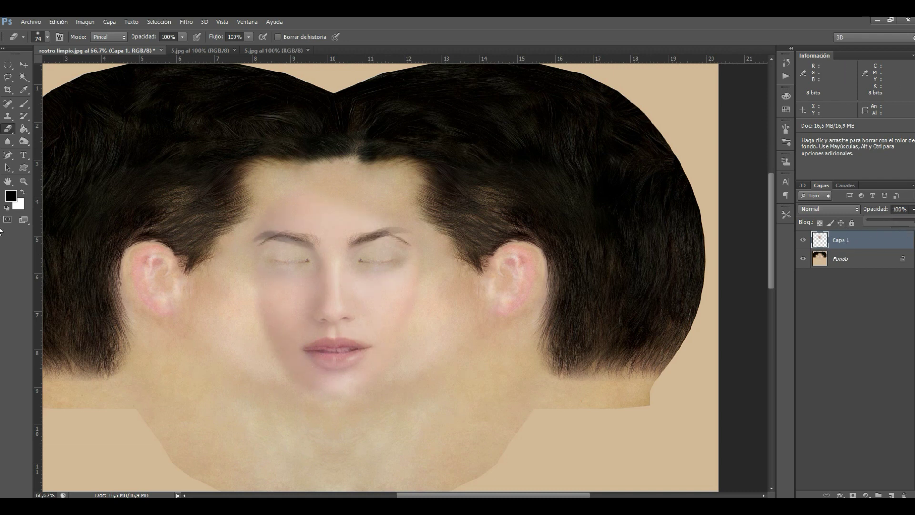
{"action": "left_click", "coordinate": [914, 220]}
{"action": "mouse_move", "coordinate": [315, 350]}
{"action": "left_mouse_down"}
{"action": "mouse_move", "coordinate": [338, 361]}
{"action": "mouse_move", "coordinate": [359, 350]}
{"action": "mouse_move", "coordinate": [332, 347]}
{"action": "left_mouse_up"}
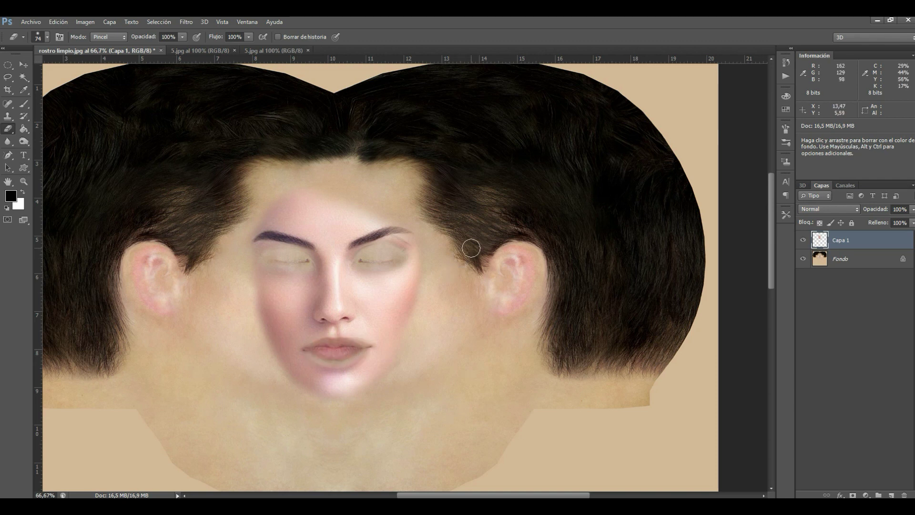
Start a Hue/Saturation adjustment on the Fondo layer with hue -11 and saturation -9
{"action": "left_click", "coordinate": [878, 261]}
{"action": "left_click", "coordinate": [84, 22]}
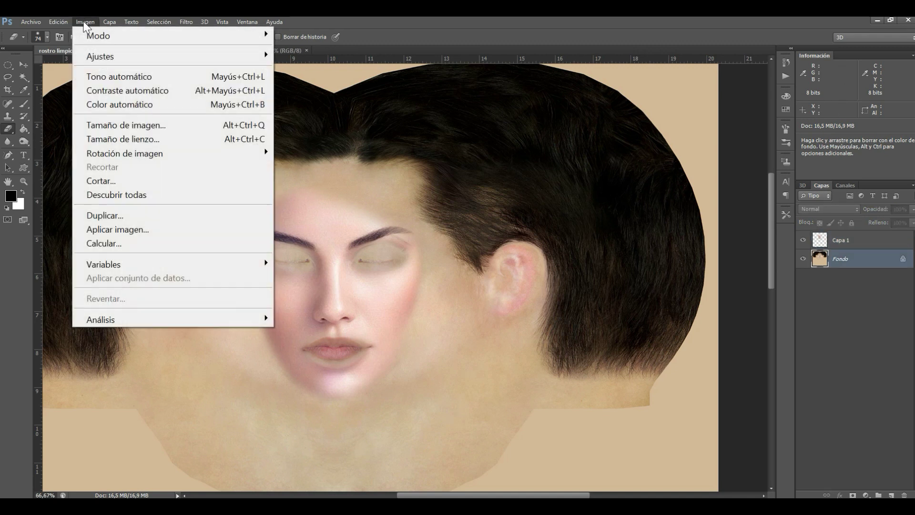
{"action": "mouse_move", "coordinate": [228, 56]}
{"action": "left_click", "coordinate": [324, 132]}
{"action": "left_click_drag", "start_coordinate": [630, 157], "coordinate": [622, 159]}
{"action": "left_click", "coordinate": [625, 182]}
{"action": "left_click", "coordinate": [624, 159]}
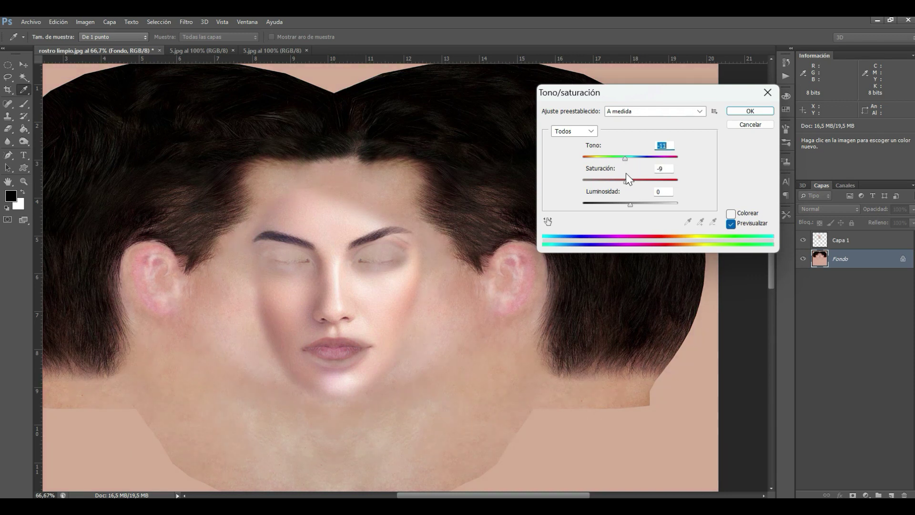
Set the Fondo adjustment's saturation to +5 and lightness to +10, and apply it
{"action": "left_click_drag", "start_coordinate": [633, 205], "coordinate": [631, 204]}
{"action": "left_click", "coordinate": [631, 204]}
{"action": "left_click_drag", "start_coordinate": [628, 182], "coordinate": [633, 182]}
{"action": "left_click_drag", "start_coordinate": [631, 204], "coordinate": [633, 205]}
{"action": "left_click", "coordinate": [713, 112]}
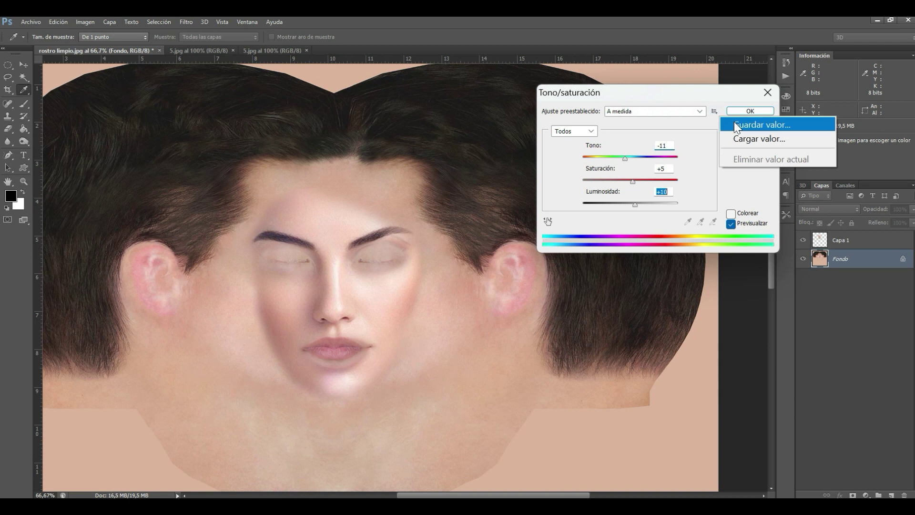
{"action": "left_click", "coordinate": [745, 126]}
{"action": "left_click", "coordinate": [639, 459]}
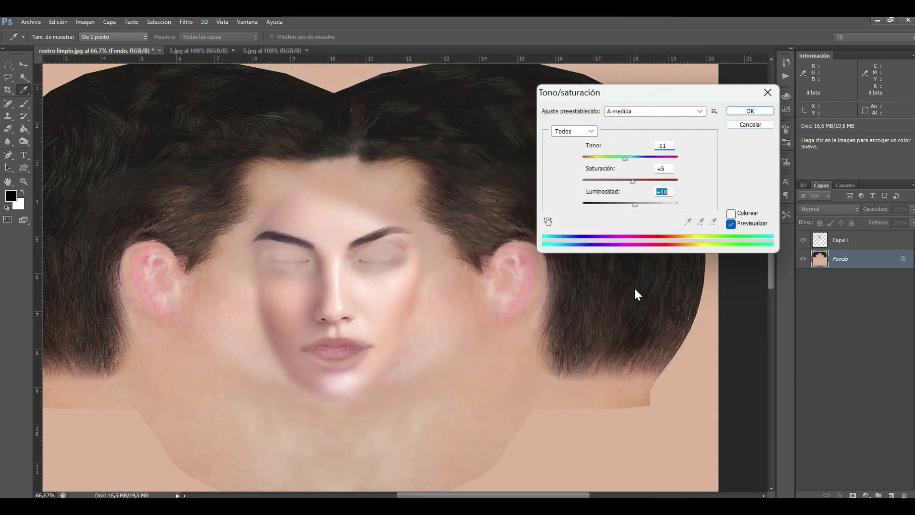
{"action": "left_click", "coordinate": [750, 111]}
Lighten the cheeks and face edges on Capa 1 using the Dodge tool with a 172 px brush
{"action": "key", "text": "e"}
{"action": "left_click", "coordinate": [840, 240]}
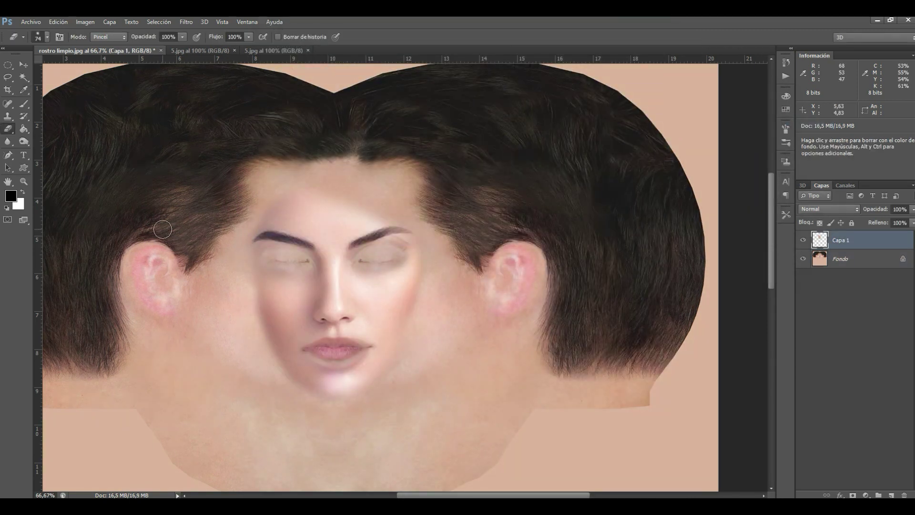
{"action": "right_click", "coordinate": [20, 139]}
{"action": "left_click", "coordinate": [64, 141]}
{"action": "left_click", "coordinate": [47, 38]}
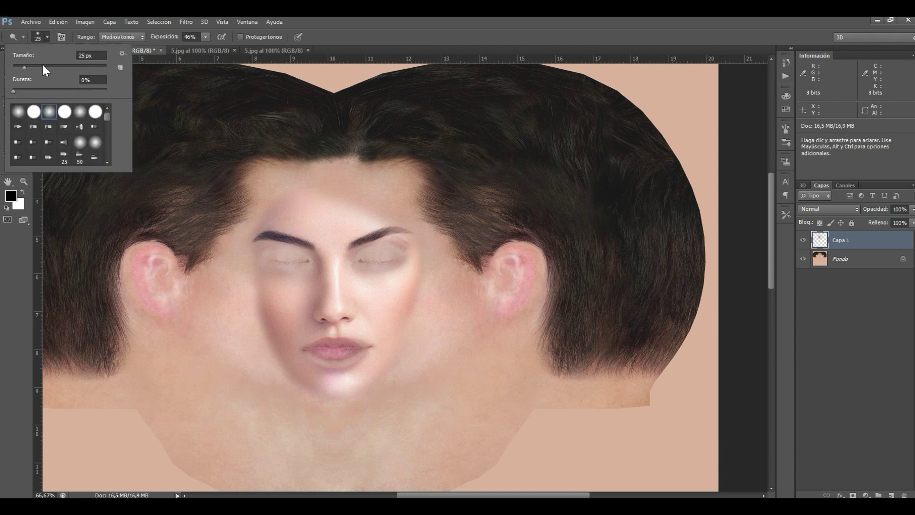
{"action": "left_click_drag", "start_coordinate": [54, 69], "coordinate": [79, 68]}
{"action": "mouse_move", "coordinate": [259, 315]}
{"action": "left_mouse_down"}
{"action": "mouse_move", "coordinate": [257, 333]}
{"action": "mouse_move", "coordinate": [269, 337]}
{"action": "mouse_move", "coordinate": [258, 298]}
{"action": "left_mouse_up"}
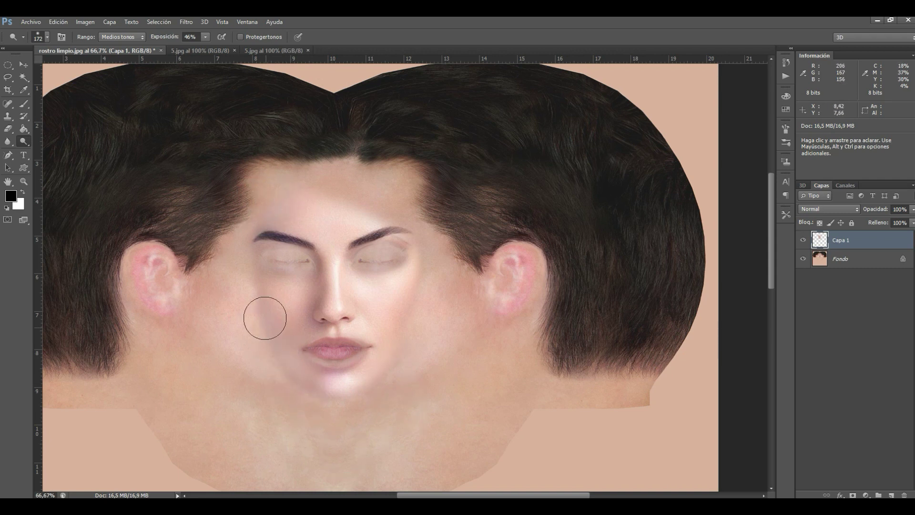
{"action": "left_click_drag", "start_coordinate": [244, 268], "coordinate": [256, 298]}
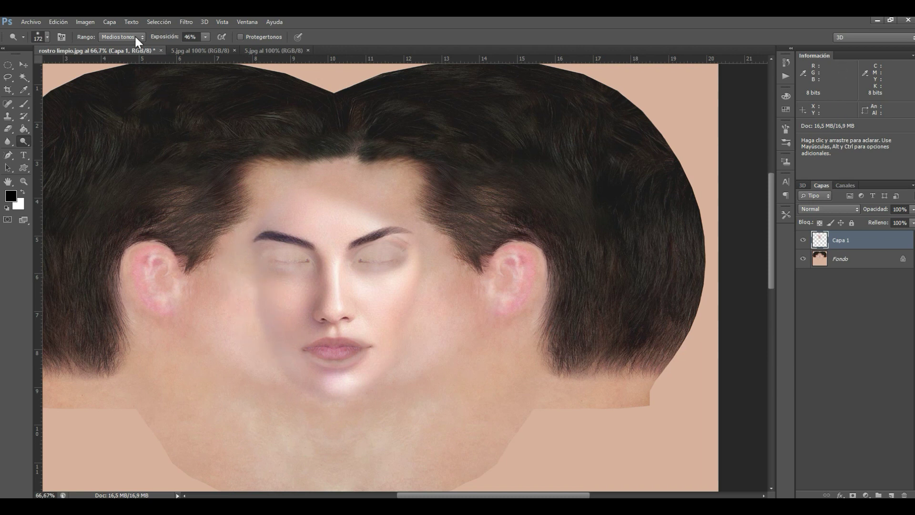
Blend the outer cheeks and jawline of Capa 1 into the skin with a soft 288 px eraser
{"action": "left_click", "coordinate": [7, 129]}
{"action": "left_click", "coordinate": [44, 36]}
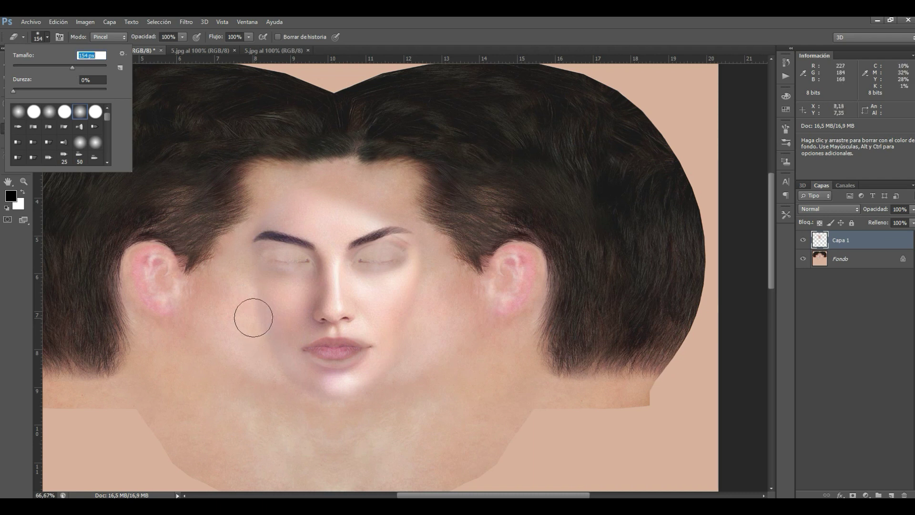
{"action": "left_click", "coordinate": [82, 67]}
{"action": "left_click_drag", "start_coordinate": [236, 316], "coordinate": [243, 351]}
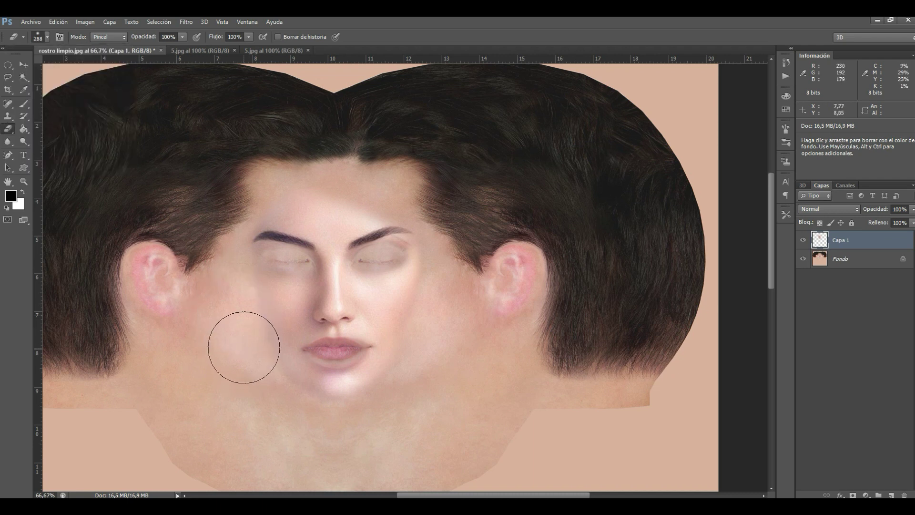
{"action": "mouse_move", "coordinate": [449, 286]}
{"action": "left_mouse_down"}
{"action": "mouse_move", "coordinate": [449, 332]}
{"action": "mouse_move", "coordinate": [385, 420]}
{"action": "mouse_move", "coordinate": [386, 411]}
{"action": "mouse_move", "coordinate": [318, 433]}
{"action": "mouse_move", "coordinate": [246, 393]}
{"action": "mouse_move", "coordinate": [212, 391]}
{"action": "left_mouse_up"}
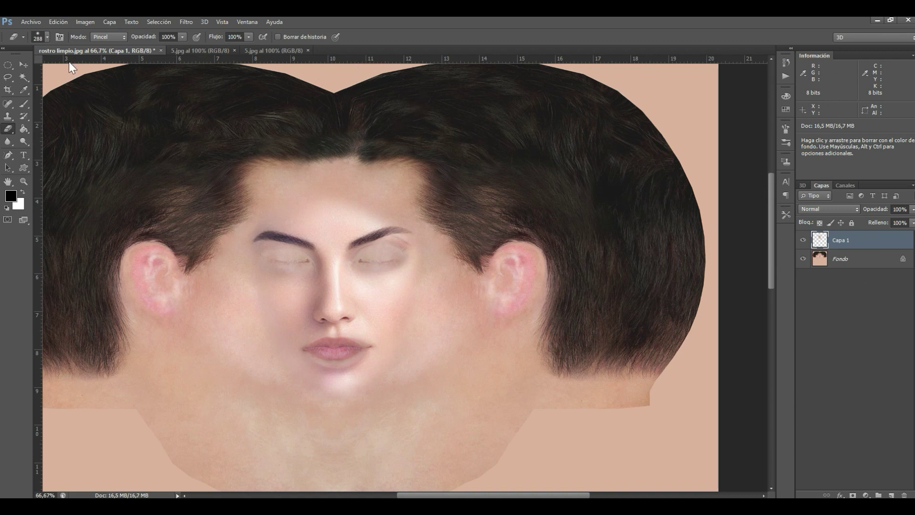
Switch to the closed-eye image and make a Lasso selection around the golden eyelid and lashes
{"action": "key", "text": "v"}
{"action": "left_click", "coordinate": [208, 51]}
{"action": "key", "text": "l"}
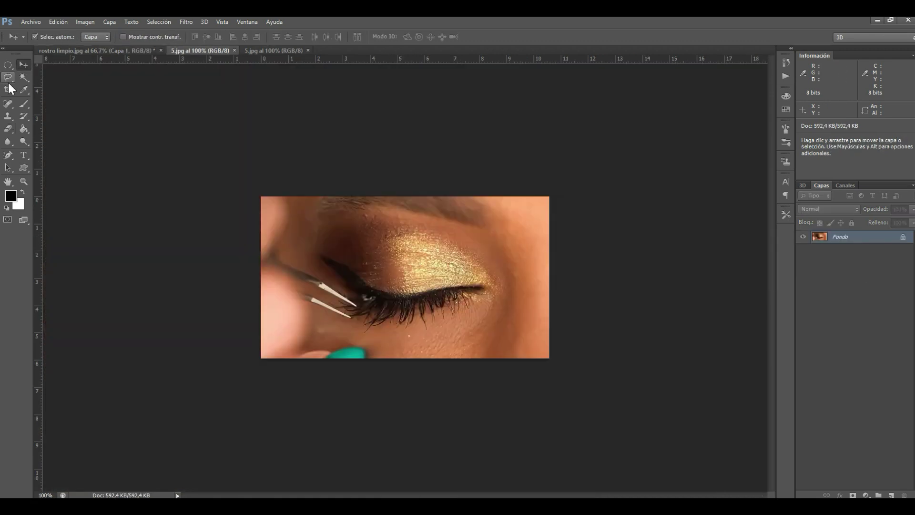
{"action": "left_click", "coordinate": [391, 210]}
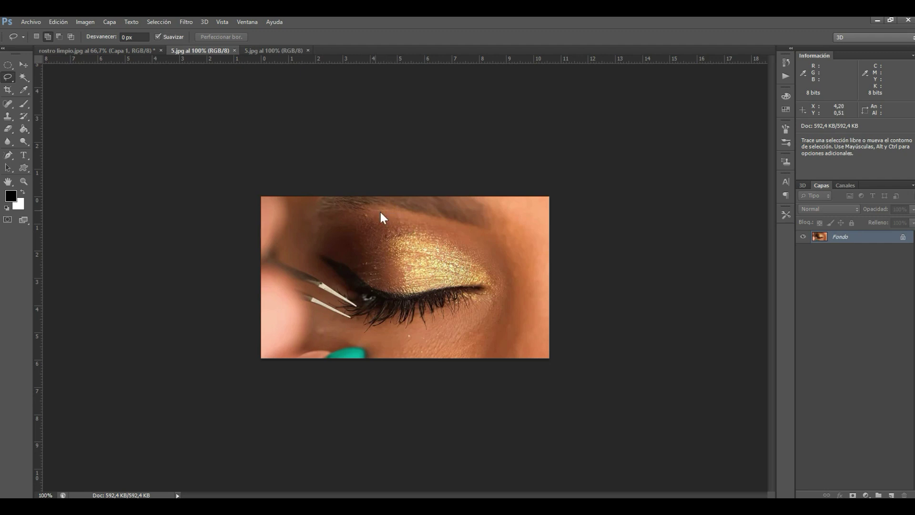
{"action": "left_click", "coordinate": [455, 204]}
{"action": "mouse_move", "coordinate": [414, 218]}
{"action": "left_mouse_down"}
{"action": "mouse_move", "coordinate": [349, 219]}
{"action": "mouse_move", "coordinate": [319, 234]}
{"action": "left_mouse_up"}
{"action": "left_click_drag", "start_coordinate": [420, 221], "coordinate": [414, 217]}
Copy the selected eyelid onto the face in rostro limpio.jpg and close its source image
{"action": "left_click", "coordinate": [23, 64]}
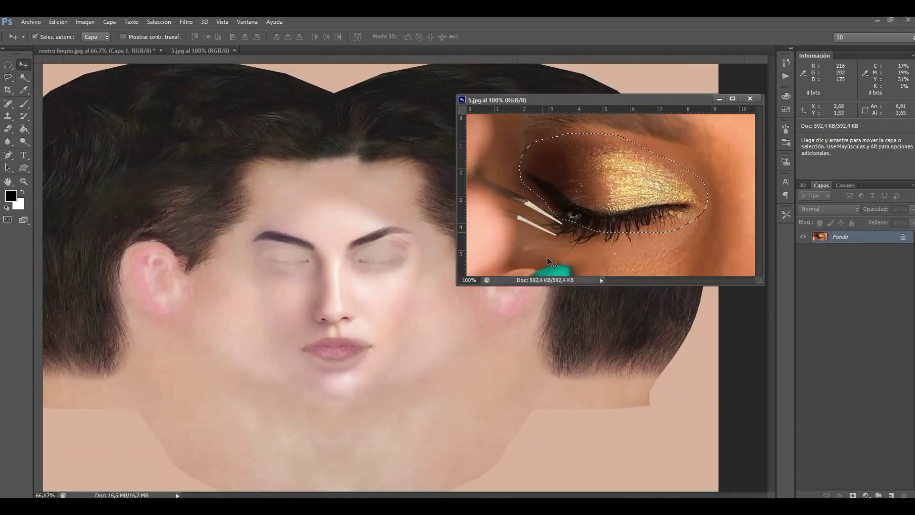
{"action": "left_click_drag", "start_coordinate": [584, 181], "coordinate": [295, 236]}
{"action": "left_click", "coordinate": [749, 98]}
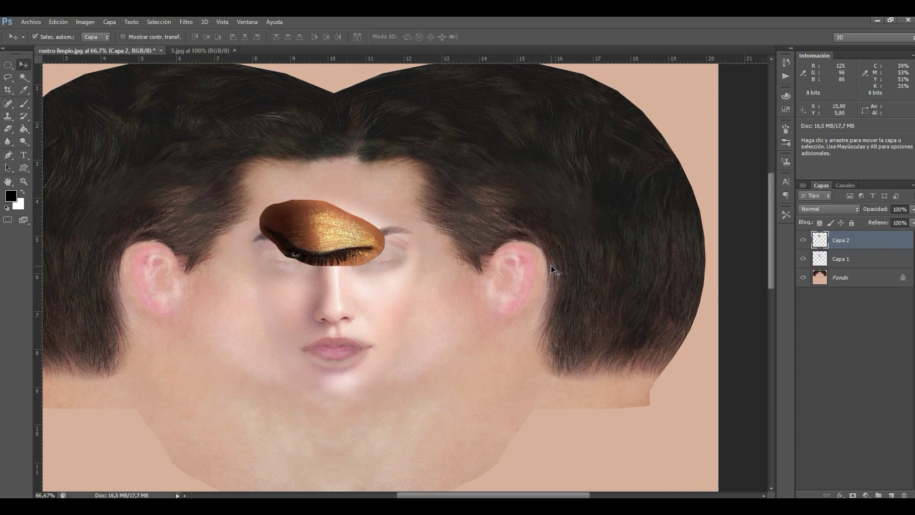
Scale the golden eyelid to 48.21% width and 52.66% height and place it below the left eyebrow
{"action": "double_click", "coordinate": [23, 181]}
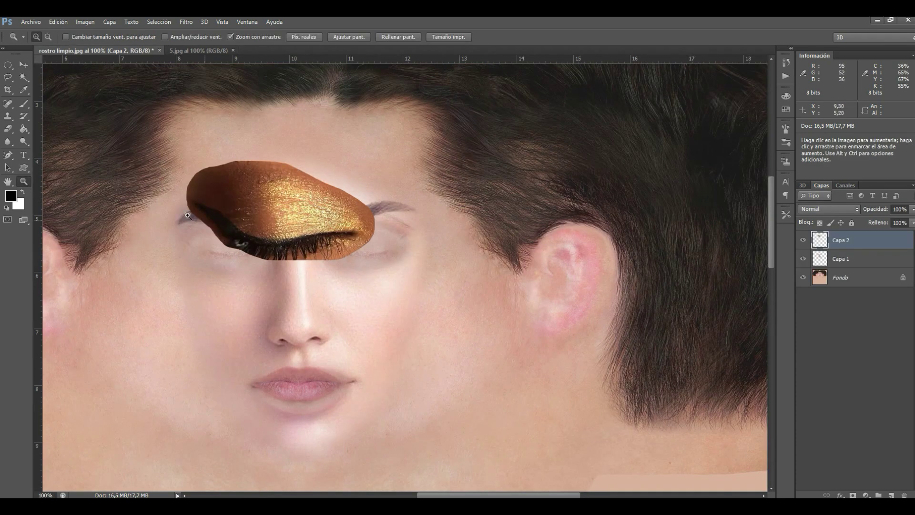
{"action": "left_click", "coordinate": [254, 201]}
{"action": "left_click", "coordinate": [24, 65]}
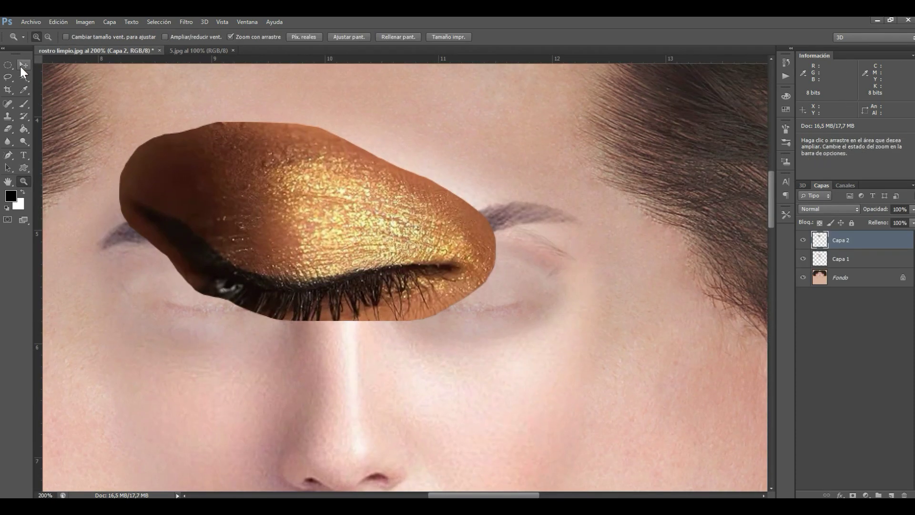
{"action": "left_click", "coordinate": [58, 22]}
{"action": "mouse_move", "coordinate": [143, 308]}
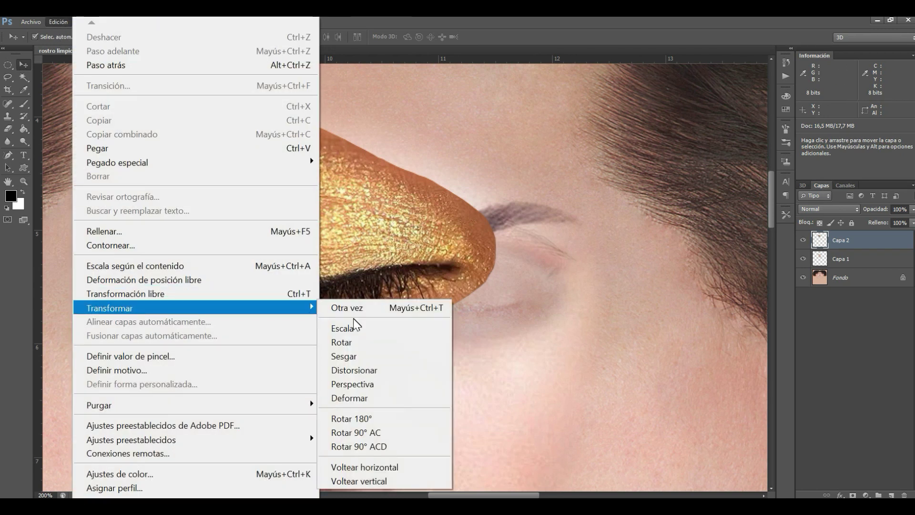
{"action": "left_click", "coordinate": [339, 343]}
{"action": "left_click_drag", "start_coordinate": [485, 131], "coordinate": [306, 256]}
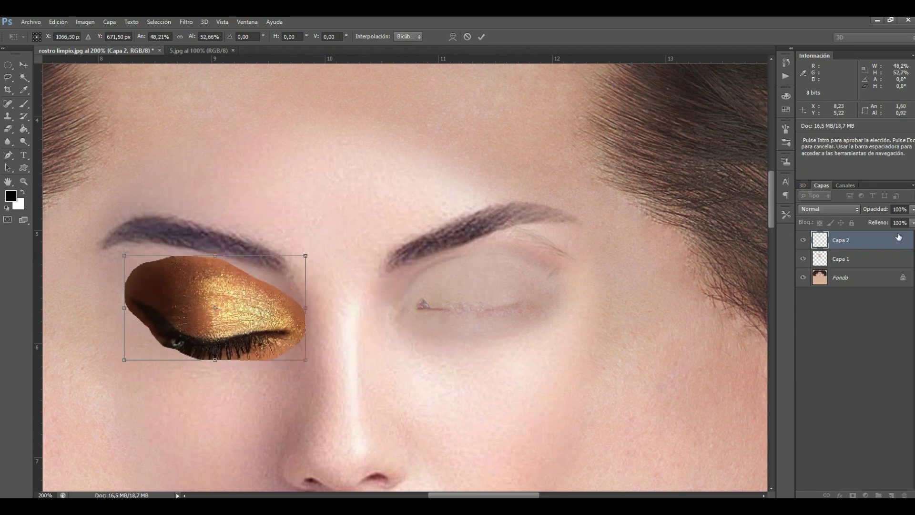
{"action": "left_click", "coordinate": [179, 37]}
Set Capa 2 to 40% opacity, apply the scaling, and align the eyelid over the eye below the left eyebrow
{"action": "left_click", "coordinate": [912, 209]}
{"action": "left_click_drag", "start_coordinate": [894, 221], "coordinate": [885, 220]}
{"action": "key", "text": "Return"}
{"action": "left_click_drag", "start_coordinate": [241, 327], "coordinate": [234, 314]}
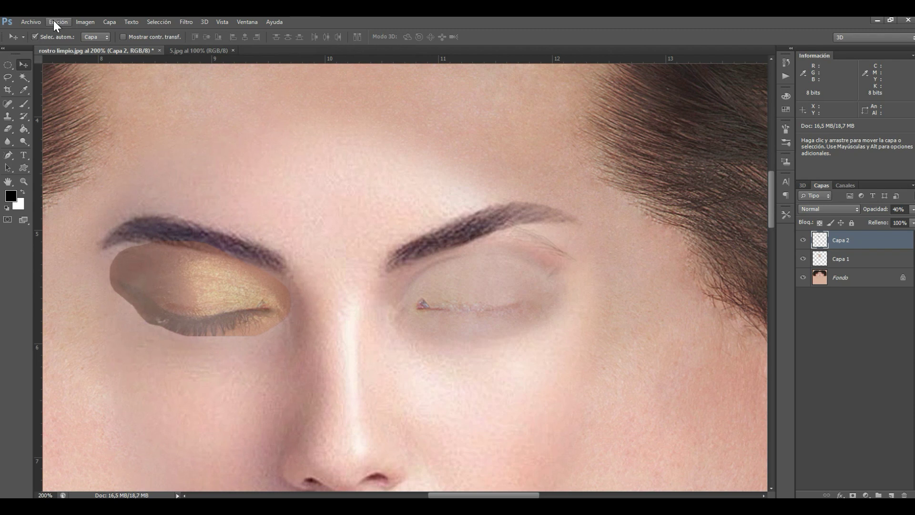
Warp the golden eyelid on Capa 2 to follow the closed eye below the left eyebrow and apply the deformation
{"action": "left_click", "coordinate": [53, 20]}
{"action": "mouse_move", "coordinate": [295, 307]}
{"action": "left_click", "coordinate": [376, 399]}
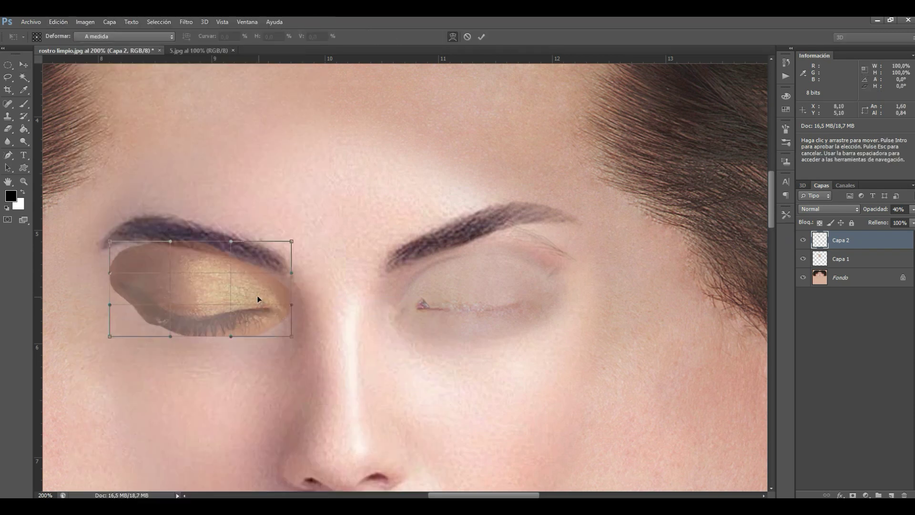
{"action": "left_click_drag", "start_coordinate": [290, 309], "coordinate": [277, 299]}
{"action": "left_click_drag", "start_coordinate": [170, 336], "coordinate": [169, 325]}
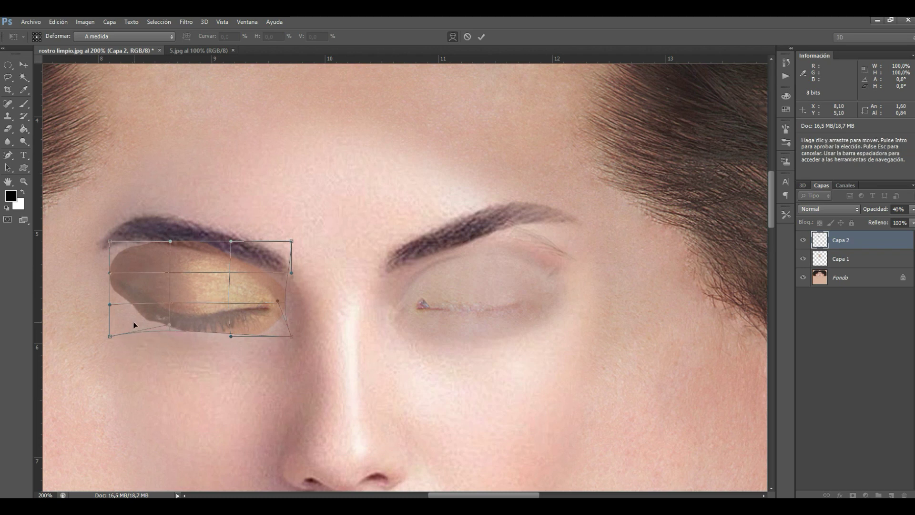
{"action": "left_click_drag", "start_coordinate": [110, 241], "coordinate": [95, 230]}
{"action": "left_click_drag", "start_coordinate": [292, 274], "coordinate": [307, 273]}
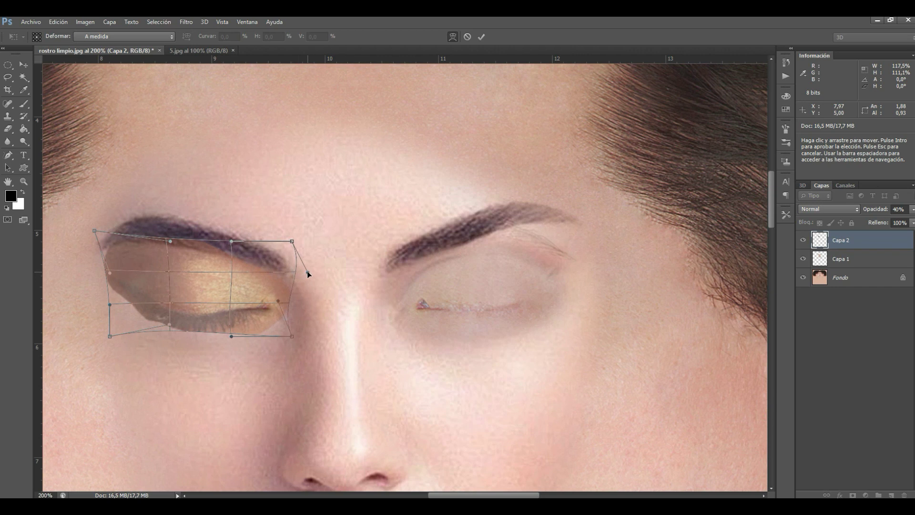
{"action": "left_click", "coordinate": [27, 66]}
{"action": "left_click", "coordinate": [413, 206]}
{"action": "left_click", "coordinate": [363, 308]}
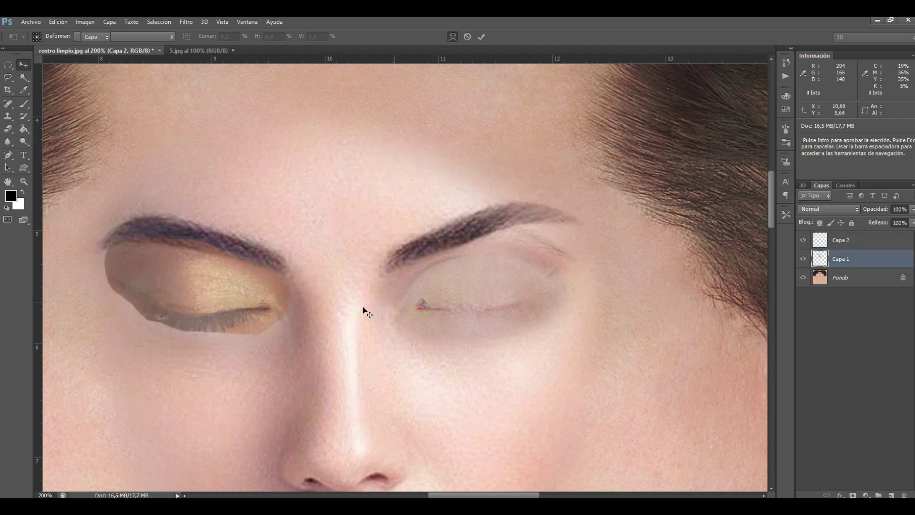
Set up a soft 74 px Eraser and raise Capa 2 to 62% opacity
{"action": "key", "text": "e"}
{"action": "left_click", "coordinate": [47, 36]}
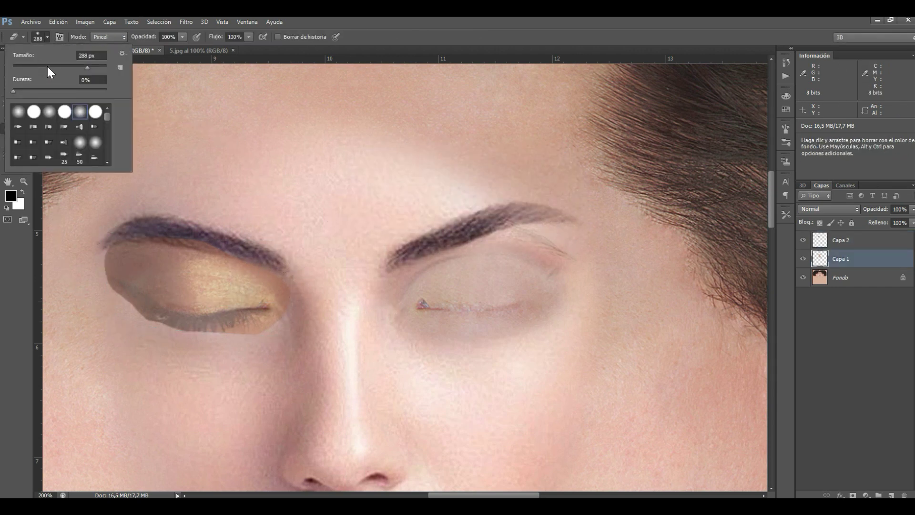
{"action": "left_click", "coordinate": [912, 210]}
{"action": "left_click", "coordinate": [912, 209]}
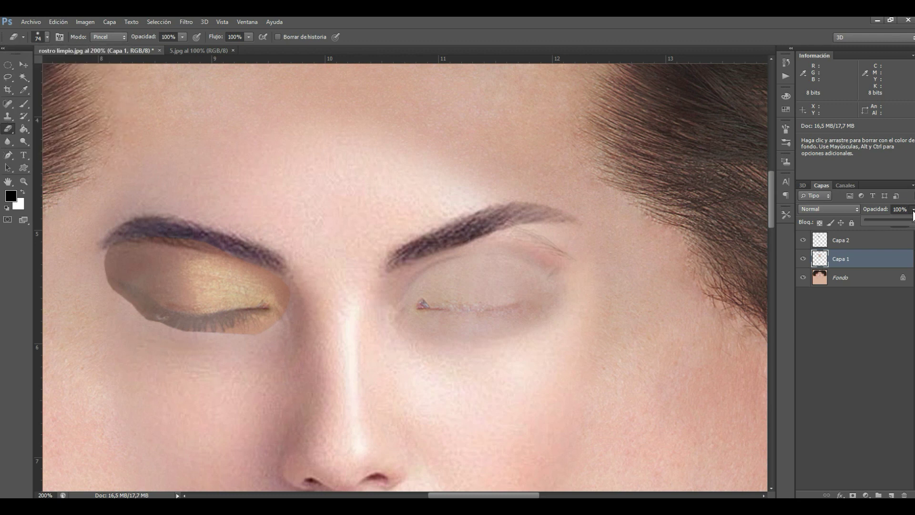
{"action": "double_click", "coordinate": [875, 241]}
{"action": "left_click", "coordinate": [890, 119]}
{"action": "left_click", "coordinate": [913, 210]}
{"action": "mouse_move", "coordinate": [890, 224]}
{"action": "left_mouse_down"}
{"action": "mouse_move", "coordinate": [908, 226]}
{"action": "mouse_move", "coordinate": [898, 221]}
{"action": "left_mouse_up"}
{"action": "left_click", "coordinate": [198, 212]}
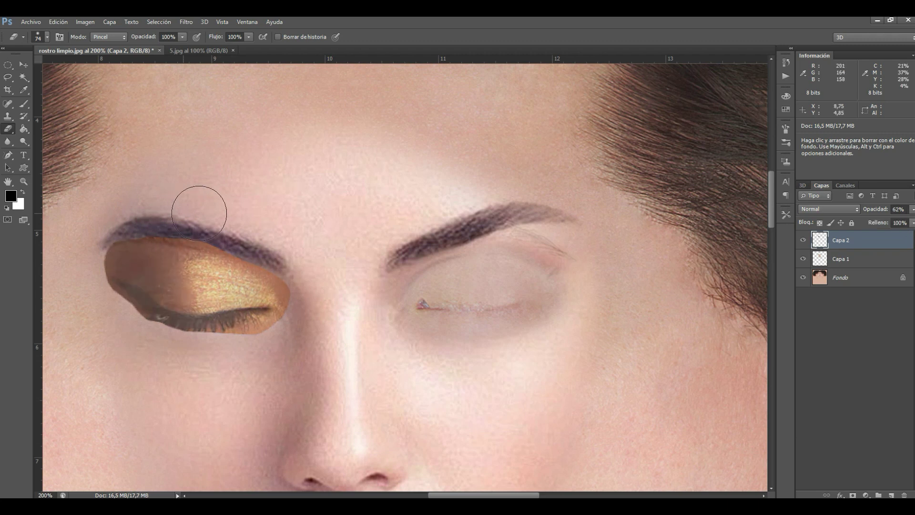
Erase the golden eyelid's upper edge along the eyebrow with a soft 64 px Eraser, and its inner corner at 49 px
{"action": "left_click", "coordinate": [47, 37]}
{"action": "left_click_drag", "start_coordinate": [50, 68], "coordinate": [44, 68]}
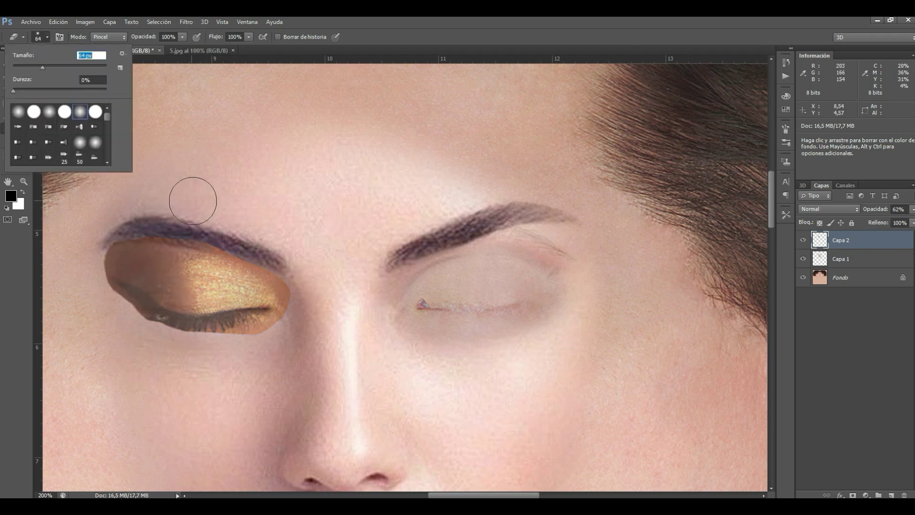
{"action": "left_click", "coordinate": [150, 216]}
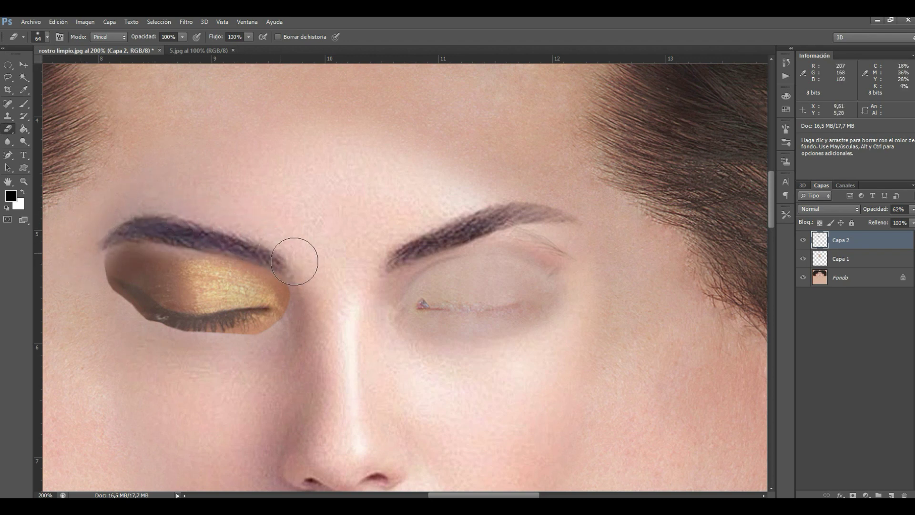
{"action": "left_click", "coordinate": [45, 36]}
{"action": "left_click", "coordinate": [36, 67]}
{"action": "left_click", "coordinate": [272, 257]}
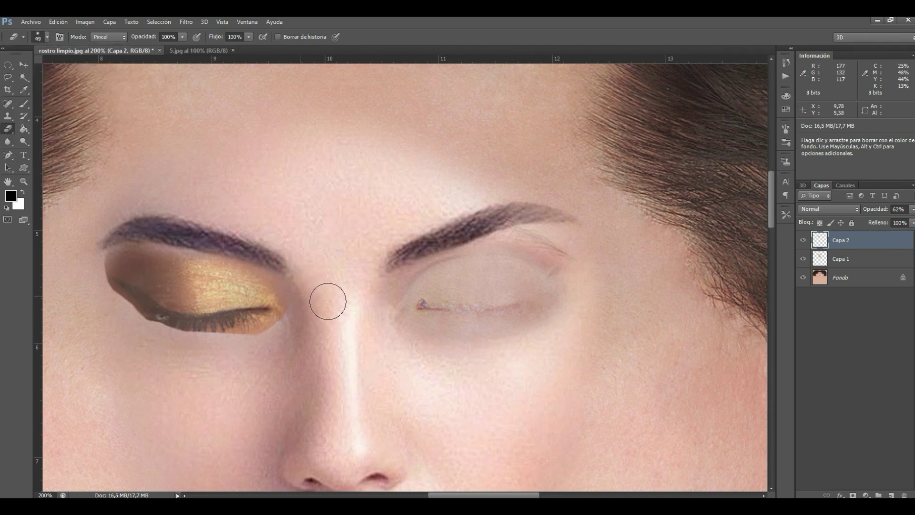
Erase the lower lashes and outer edge of the golden eyelid, and set Capa 2 to 100% opacity
{"action": "mouse_move", "coordinate": [237, 345]}
{"action": "left_mouse_down"}
{"action": "mouse_move", "coordinate": [204, 357]}
{"action": "mouse_move", "coordinate": [202, 348]}
{"action": "mouse_move", "coordinate": [212, 349]}
{"action": "mouse_move", "coordinate": [173, 342]}
{"action": "mouse_move", "coordinate": [231, 348]}
{"action": "mouse_move", "coordinate": [220, 357]}
{"action": "mouse_move", "coordinate": [149, 336]}
{"action": "mouse_move", "coordinate": [103, 298]}
{"action": "left_mouse_up"}
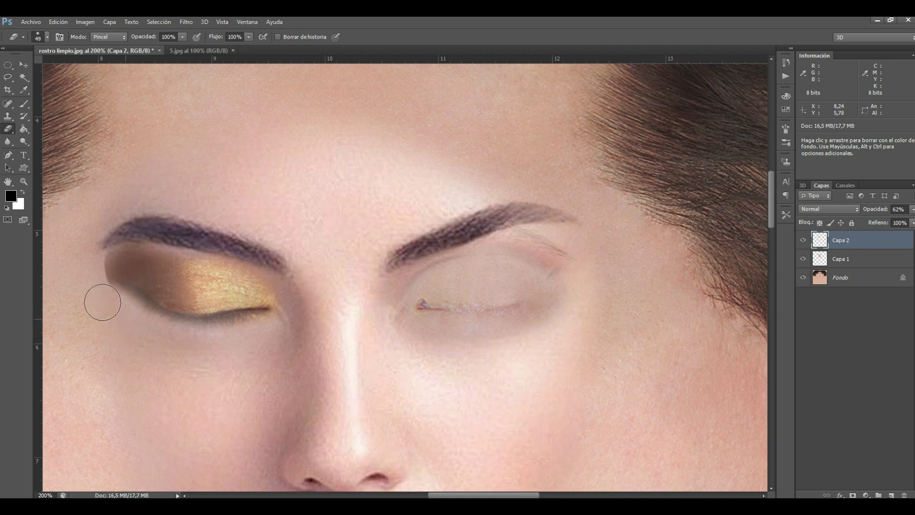
{"action": "left_click_drag", "start_coordinate": [92, 258], "coordinate": [90, 261]}
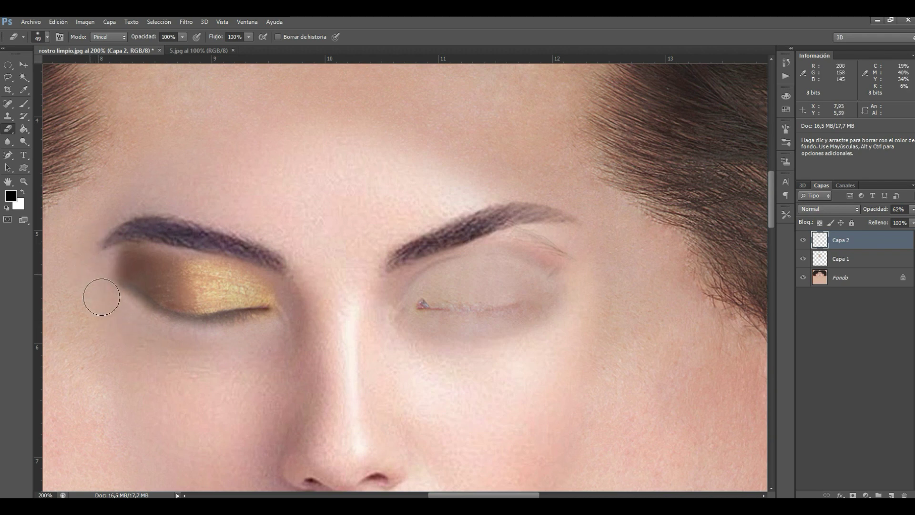
{"action": "left_click_drag", "start_coordinate": [120, 234], "coordinate": [117, 232]}
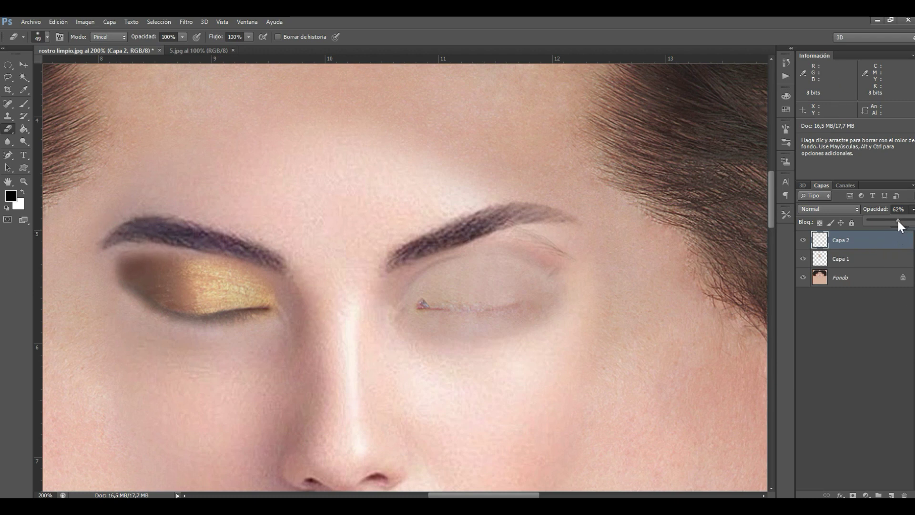
{"action": "left_click_drag", "start_coordinate": [898, 221], "coordinate": [913, 221]}
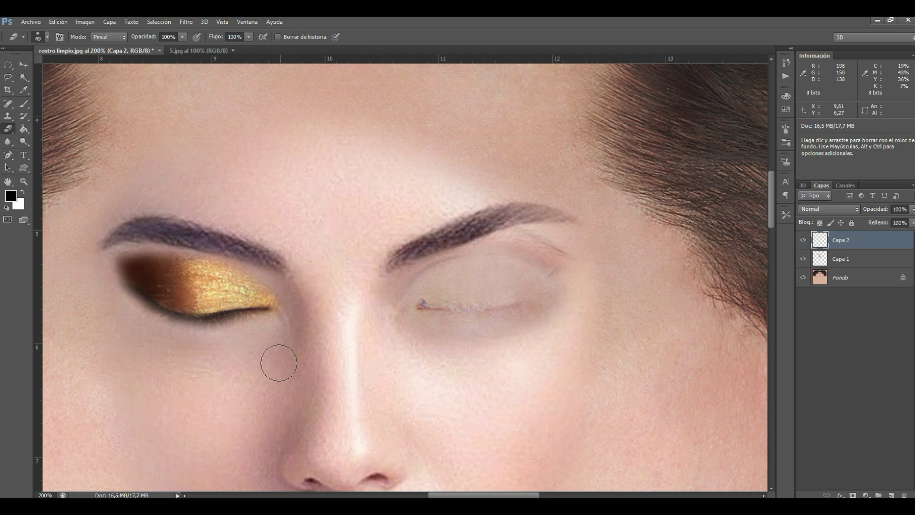
Duplicate the golden eyelid, flip the copy horizontally, and align it over the eye below the right eyebrow
{"action": "key", "text": "v"}
{"action": "key", "text": "alt"}
{"action": "left_click_drag", "start_coordinate": [232, 282], "coordinate": [489, 277]}
{"action": "left_click", "coordinate": [58, 22]}
{"action": "mouse_move", "coordinate": [153, 313]}
{"action": "left_click", "coordinate": [404, 467]}
{"action": "mouse_move", "coordinate": [478, 299]}
{"action": "left_mouse_down"}
{"action": "mouse_move", "coordinate": [485, 305]}
{"action": "mouse_move", "coordinate": [478, 306]}
{"action": "left_mouse_up"}
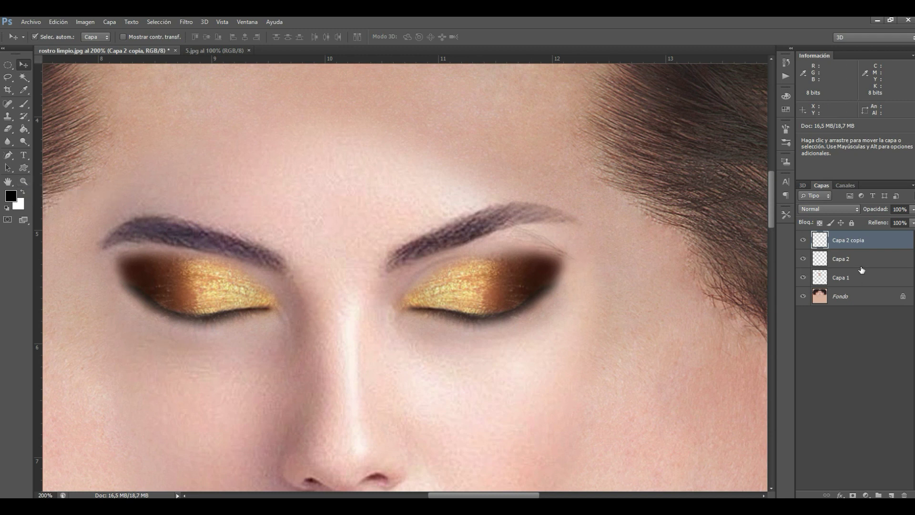
Select the Fondo layer and retouch the faint crease lines beneath the outer end of the right eyebrow
{"action": "left_click", "coordinate": [860, 297]}
{"action": "key", "text": "i"}
{"action": "left_click", "coordinate": [24, 106]}
{"action": "left_click", "coordinate": [448, 203]}
{"action": "left_click", "coordinate": [23, 108]}
{"action": "left_click", "coordinate": [449, 203]}
{"action": "left_click", "coordinate": [23, 106]}
{"action": "left_click", "coordinate": [436, 203]}
{"action": "left_click", "coordinate": [24, 107]}
{"action": "left_click", "coordinate": [448, 203]}
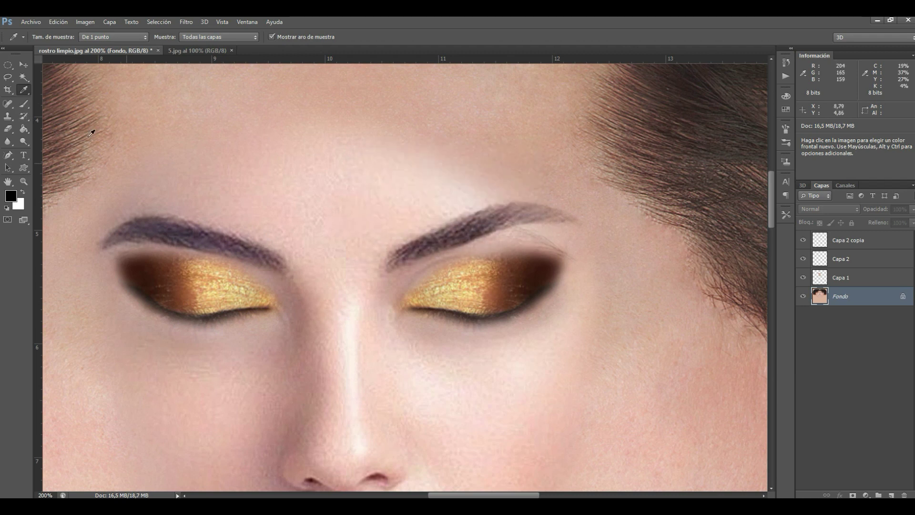
{"action": "key", "text": "b"}
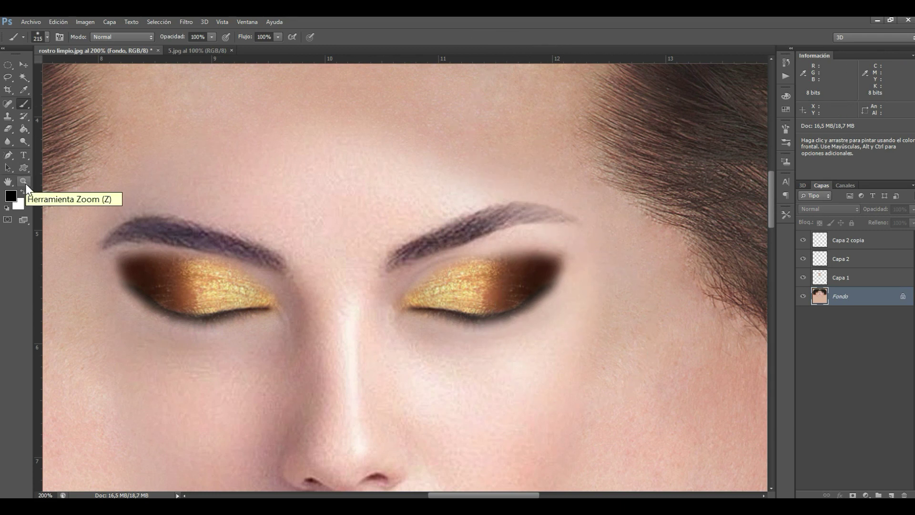
Set the Brush to 131 px, pick up a light skin tone from the forehead, and reselect Capa 2 copia
{"action": "left_click", "coordinate": [46, 37]}
{"action": "left_click", "coordinate": [67, 67]}
{"action": "key", "text": "Return"}
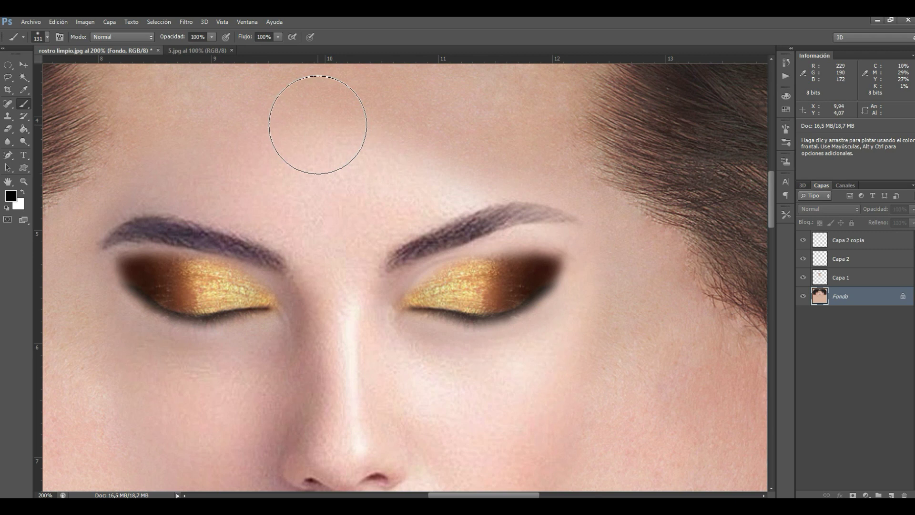
{"action": "left_click", "coordinate": [311, 122], "text": "alt"}
{"action": "key", "text": "v"}
{"action": "left_click", "coordinate": [836, 237]}
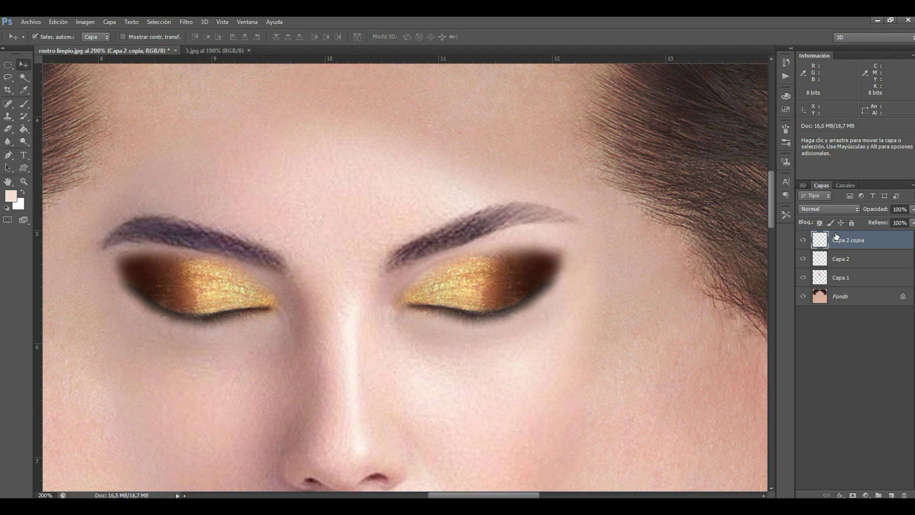
Examine the lips up close and compare them with the overall face texture
{"action": "left_click", "coordinate": [24, 181]}
{"action": "left_click", "coordinate": [48, 37]}
{"action": "left_click", "coordinate": [327, 179]}
{"action": "left_click", "coordinate": [286, 133]}
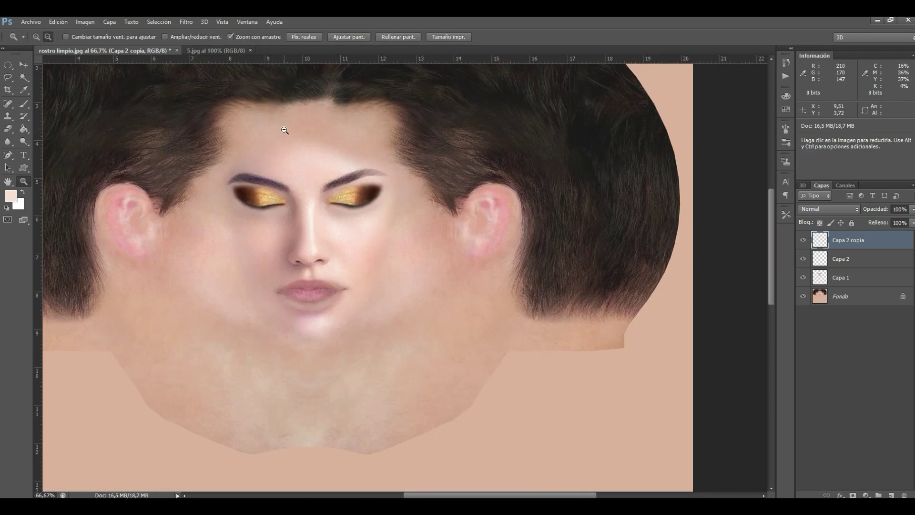
{"action": "left_click", "coordinate": [36, 37]}
{"action": "left_click", "coordinate": [295, 289]}
{"action": "left_click", "coordinate": [295, 290]}
{"action": "left_click", "coordinate": [295, 290]}
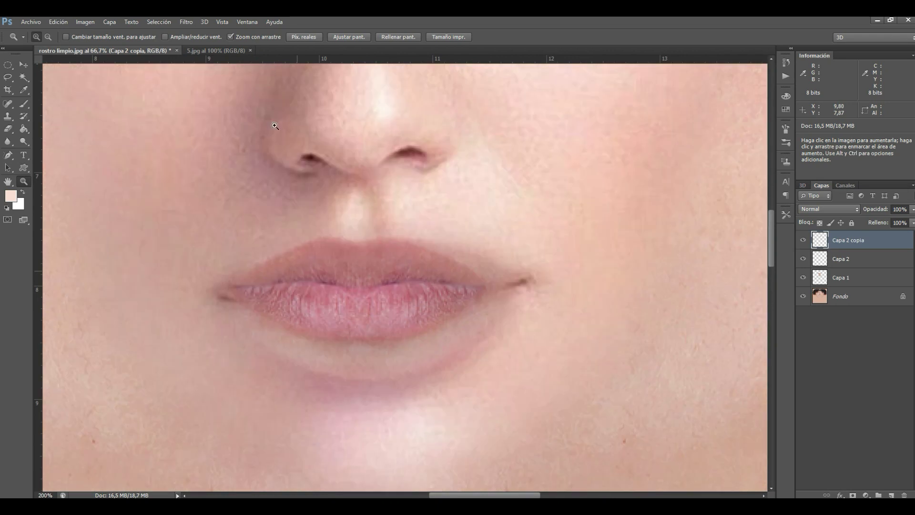
{"action": "left_click", "coordinate": [294, 290]}
{"action": "left_click", "coordinate": [49, 36]}
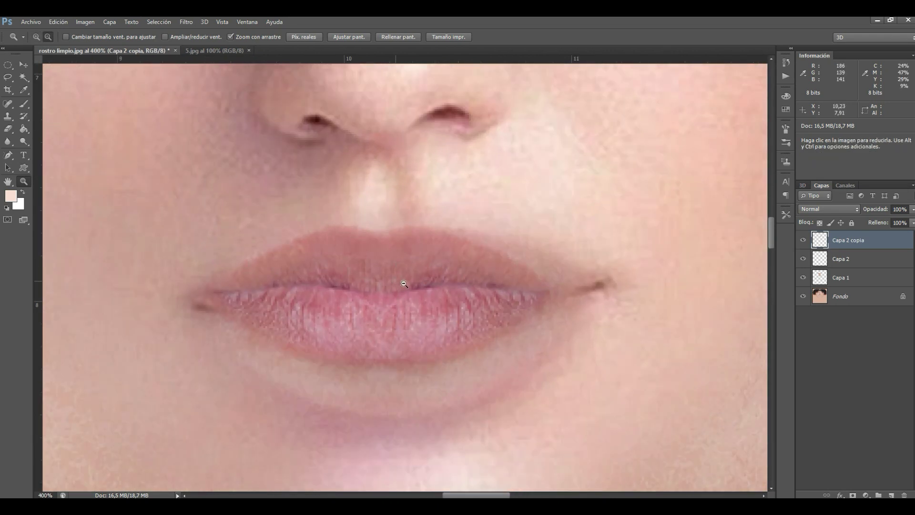
{"action": "left_click", "coordinate": [403, 284]}
{"action": "left_click", "coordinate": [404, 284]}
{"action": "left_click", "coordinate": [403, 284]}
{"action": "left_click", "coordinate": [404, 283]}
{"action": "left_click", "coordinate": [36, 37]}
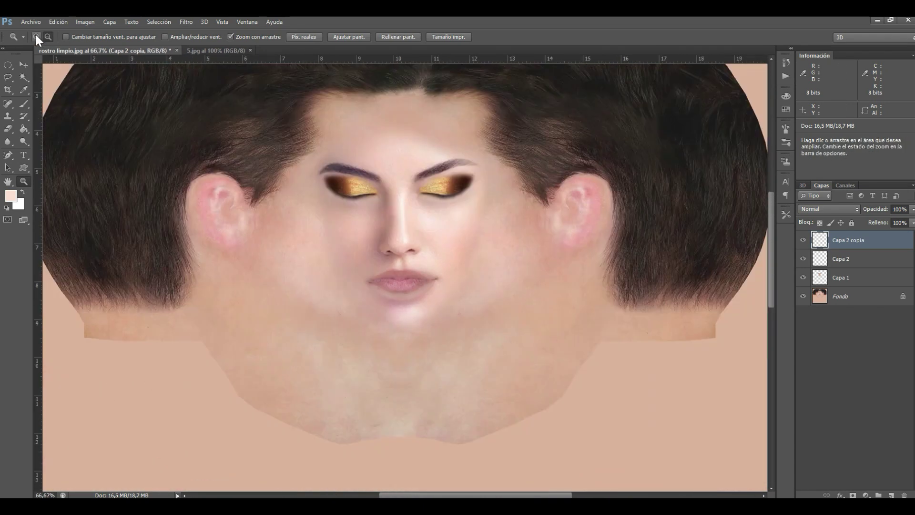
{"action": "left_click", "coordinate": [412, 284]}
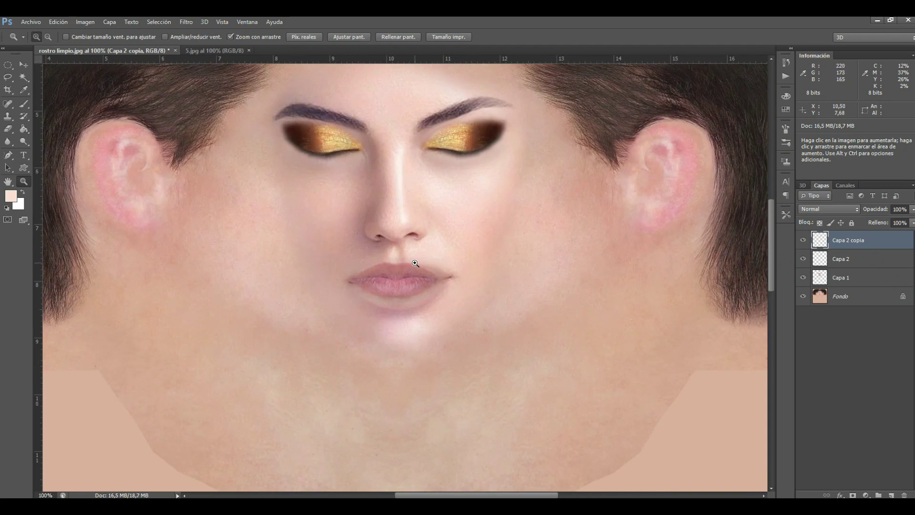
Place the lips from 5.jpg over the mouth in rostro limpio.jpg and close the source image
{"action": "left_click", "coordinate": [219, 51]}
{"action": "key", "text": "v"}
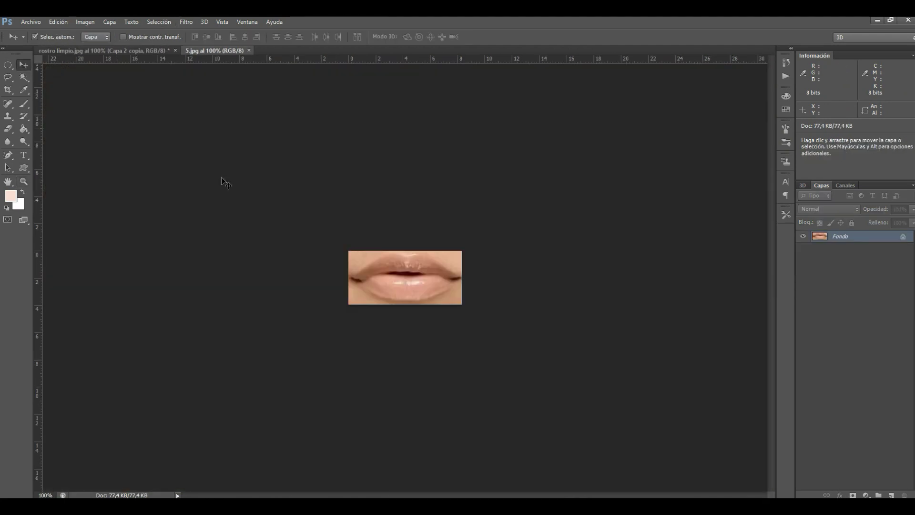
{"action": "left_click_drag", "start_coordinate": [213, 51], "coordinate": [551, 147]}
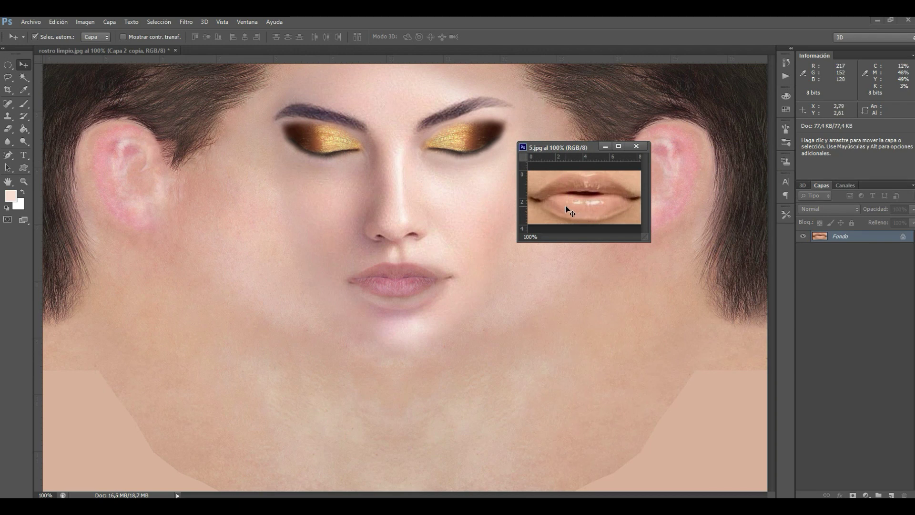
{"action": "left_click_drag", "start_coordinate": [406, 272], "coordinate": [423, 296]}
{"action": "left_click", "coordinate": [635, 147]}
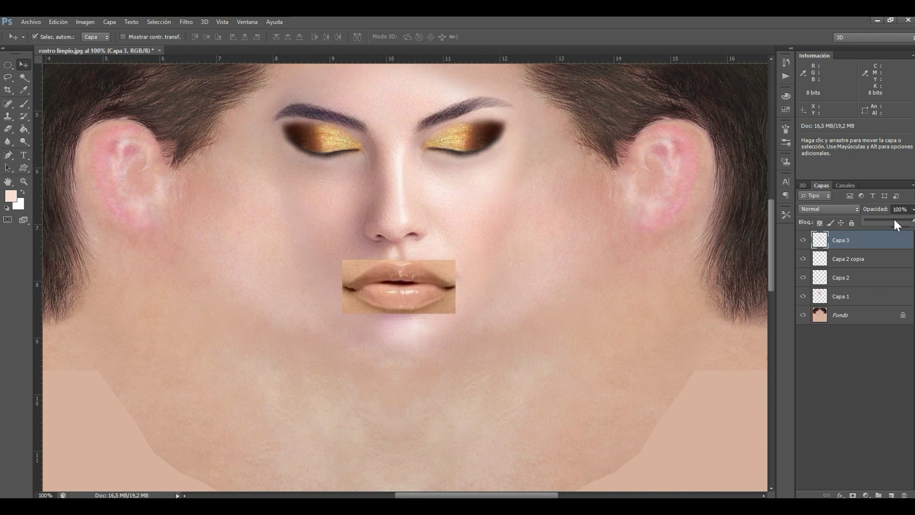
Set Capa 3 to 44% opacity and scale the pasted lips to 83.04% height
{"action": "left_click_drag", "start_coordinate": [894, 220], "coordinate": [886, 220]}
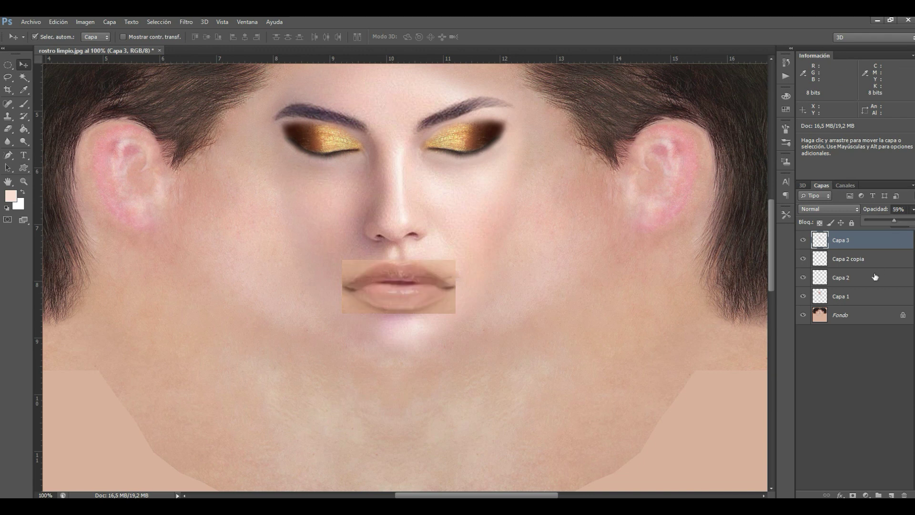
{"action": "left_click", "coordinate": [58, 22]}
{"action": "mouse_move", "coordinate": [153, 307]}
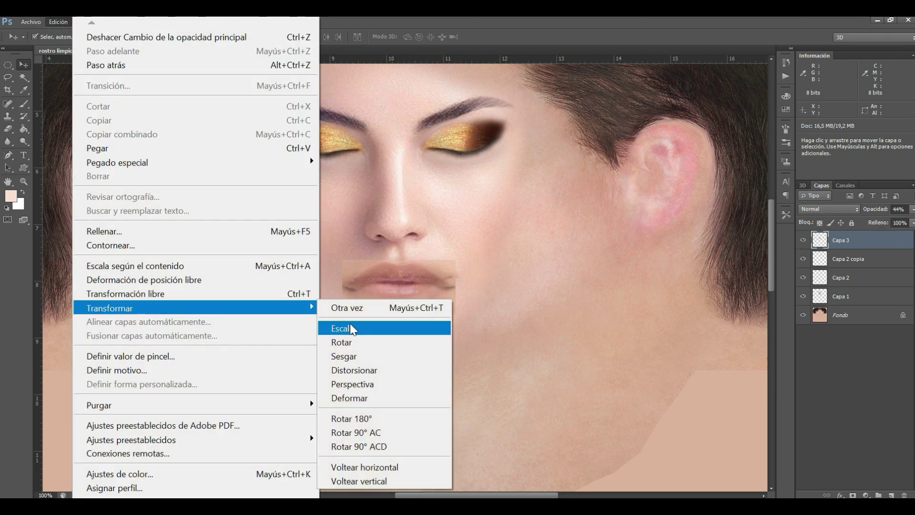
{"action": "left_click", "coordinate": [347, 324]}
{"action": "mouse_move", "coordinate": [401, 314]}
{"action": "left_mouse_down"}
{"action": "mouse_move", "coordinate": [398, 280]}
{"action": "mouse_move", "coordinate": [393, 304]}
{"action": "left_mouse_up"}
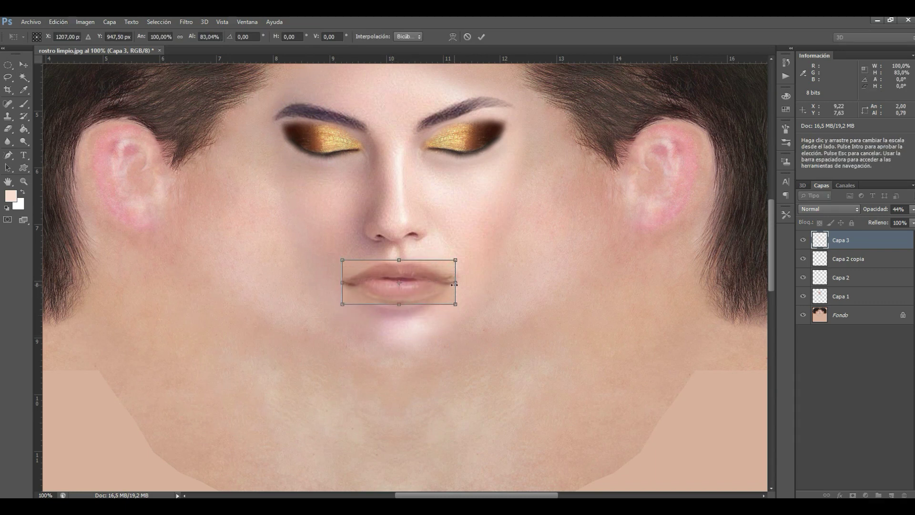
{"action": "key", "text": "Return"}
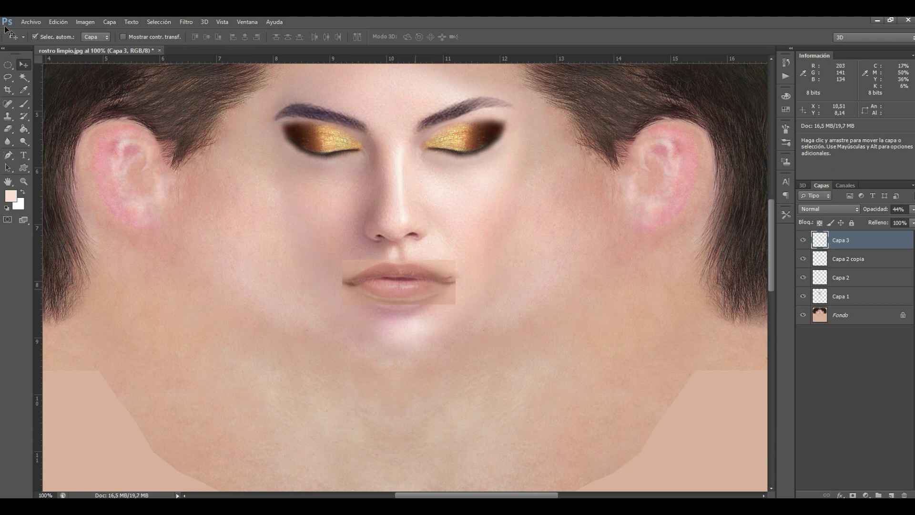
Shrink the pasted lips on Capa 3 slightly in width and height and realign them over the mouth
{"action": "left_click", "coordinate": [58, 22]}
{"action": "mouse_move", "coordinate": [95, 306]}
{"action": "left_click", "coordinate": [343, 324]}
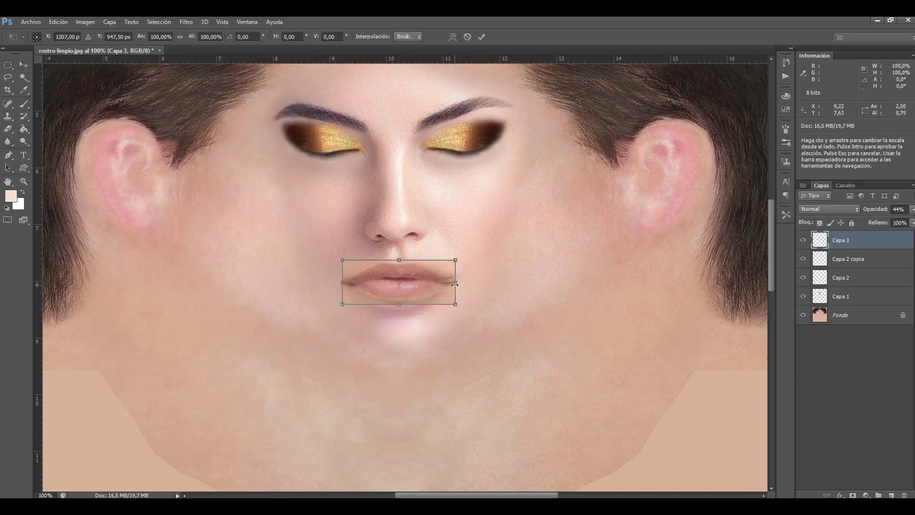
{"action": "key", "text": "Return"}
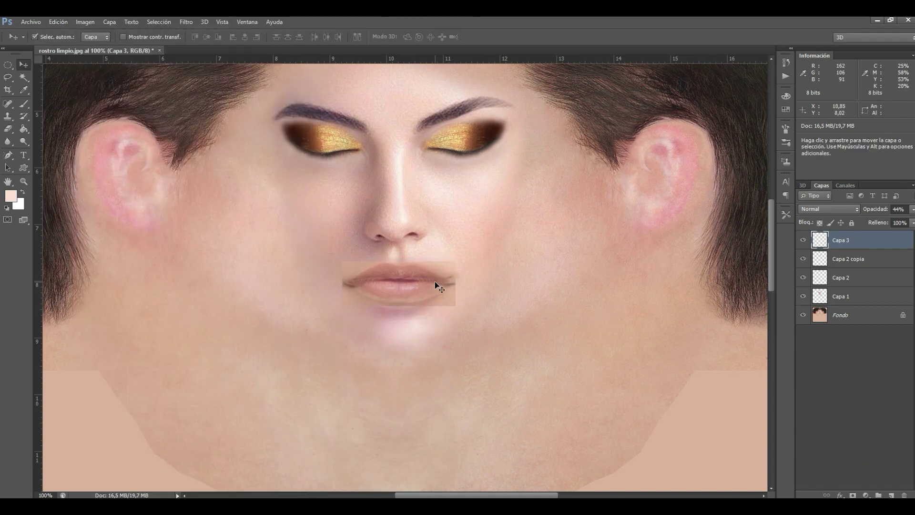
{"action": "left_click", "coordinate": [58, 21]}
{"action": "mouse_move", "coordinate": [95, 306]}
{"action": "left_click", "coordinate": [339, 386]}
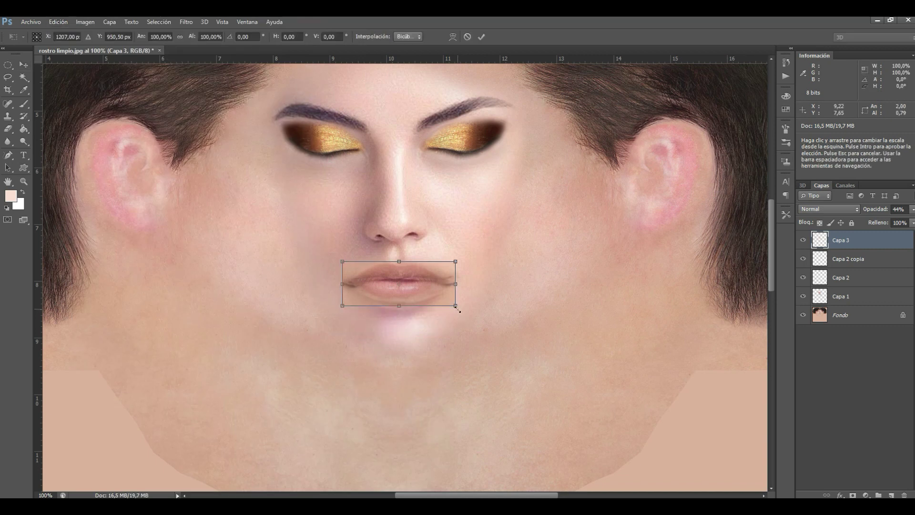
{"action": "left_click_drag", "start_coordinate": [447, 285], "coordinate": [445, 286]}
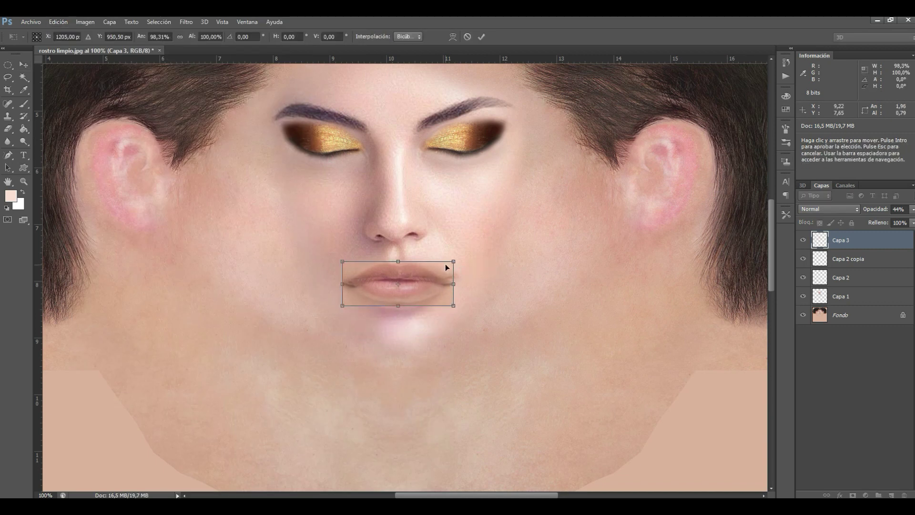
{"action": "left_click_drag", "start_coordinate": [398, 305], "coordinate": [365, 280]}
{"action": "key", "text": "v"}
{"action": "left_click", "coordinate": [419, 203]}
Scale the Capa 3 lips to 96.85% width and shift them slightly toward the mouth's left corner
{"action": "key", "text": "z"}
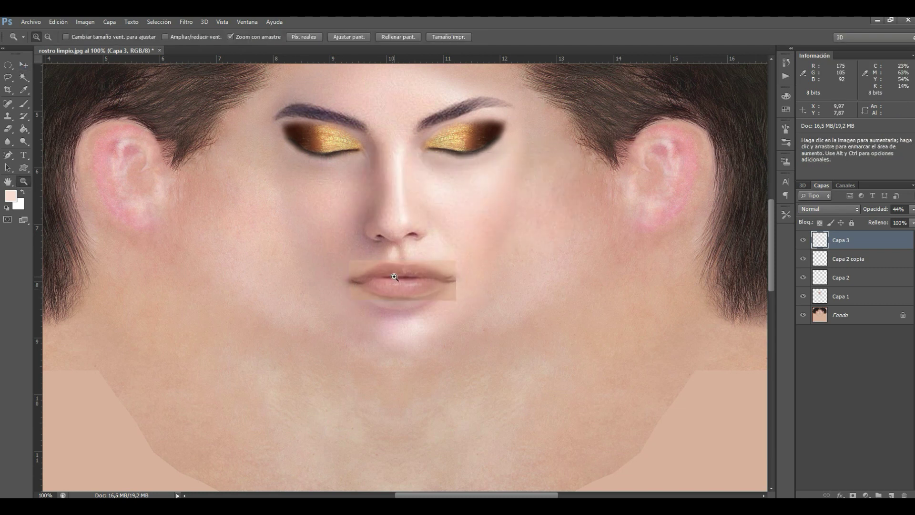
{"action": "left_click", "coordinate": [402, 281]}
{"action": "left_click", "coordinate": [419, 276]}
{"action": "left_click", "coordinate": [23, 65]}
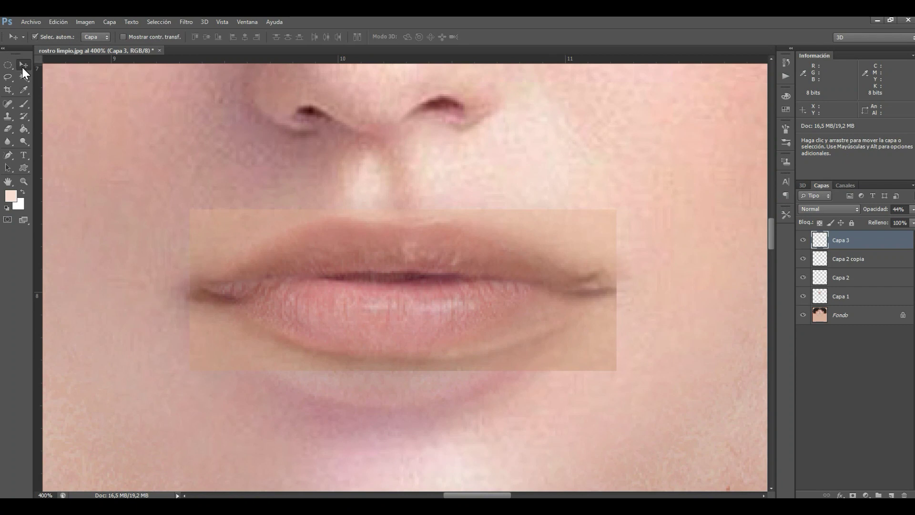
{"action": "left_click", "coordinate": [55, 23]}
{"action": "mouse_move", "coordinate": [314, 308]}
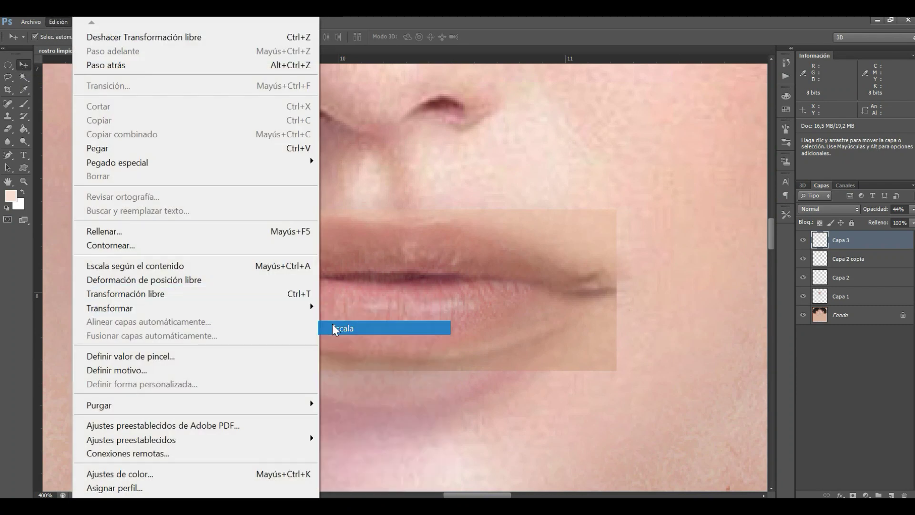
{"action": "left_click", "coordinate": [337, 323]}
{"action": "mouse_move", "coordinate": [606, 290]}
{"action": "left_mouse_down"}
{"action": "mouse_move", "coordinate": [582, 290]}
{"action": "mouse_move", "coordinate": [602, 290]}
{"action": "left_mouse_up"}
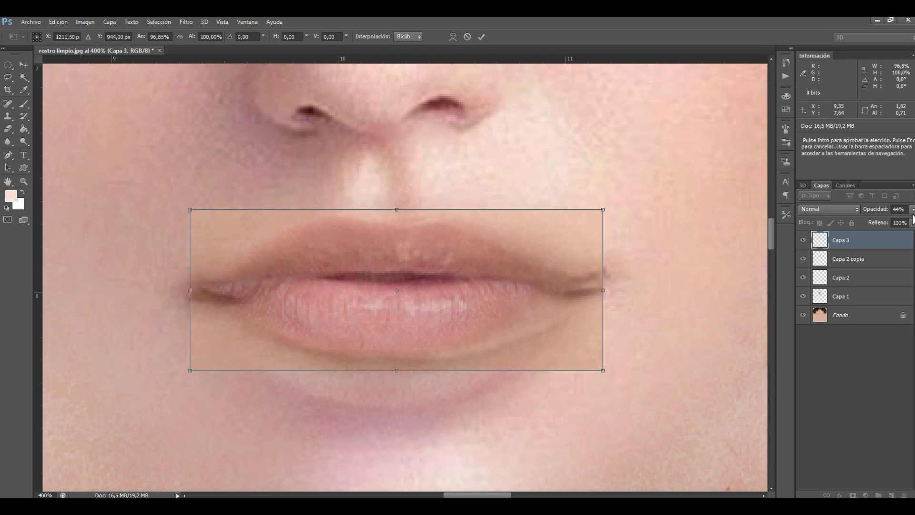
{"action": "double_click", "coordinate": [508, 290]}
{"action": "left_click_drag", "start_coordinate": [457, 306], "coordinate": [438, 302]}
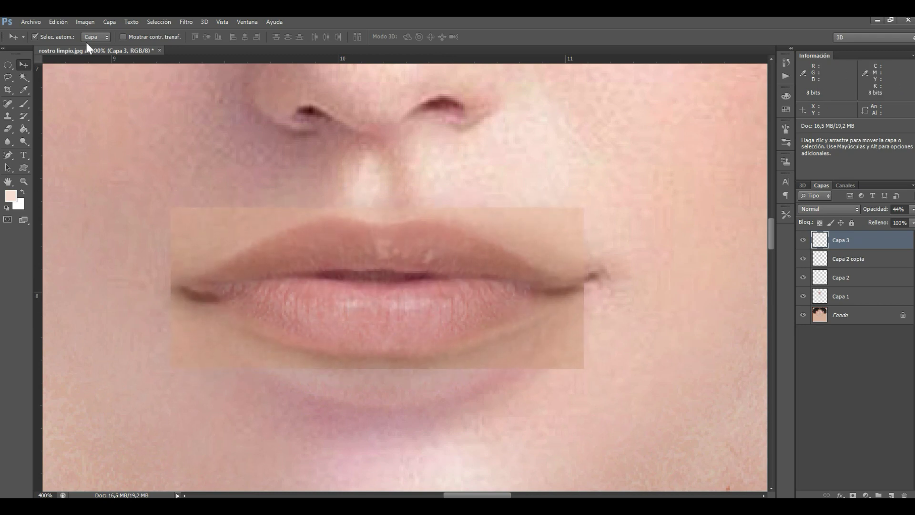
Rotate the Capa 3 lips to -1.77° and widen them to 102.92% so their corners match the mouth
{"action": "left_click", "coordinate": [58, 22]}
{"action": "mouse_move", "coordinate": [306, 309]}
{"action": "left_click", "coordinate": [357, 327]}
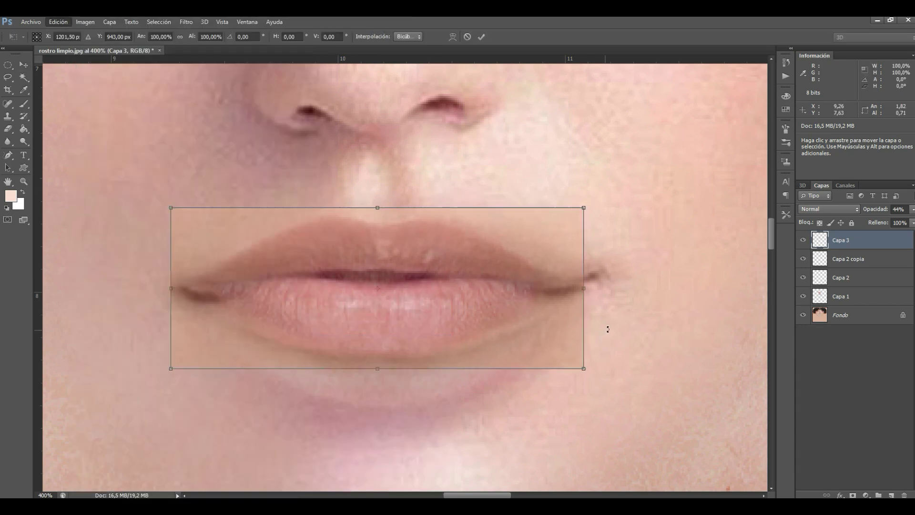
{"action": "left_click_drag", "start_coordinate": [607, 329], "coordinate": [609, 322]}
{"action": "left_click", "coordinate": [58, 22]}
{"action": "mouse_move", "coordinate": [286, 308]}
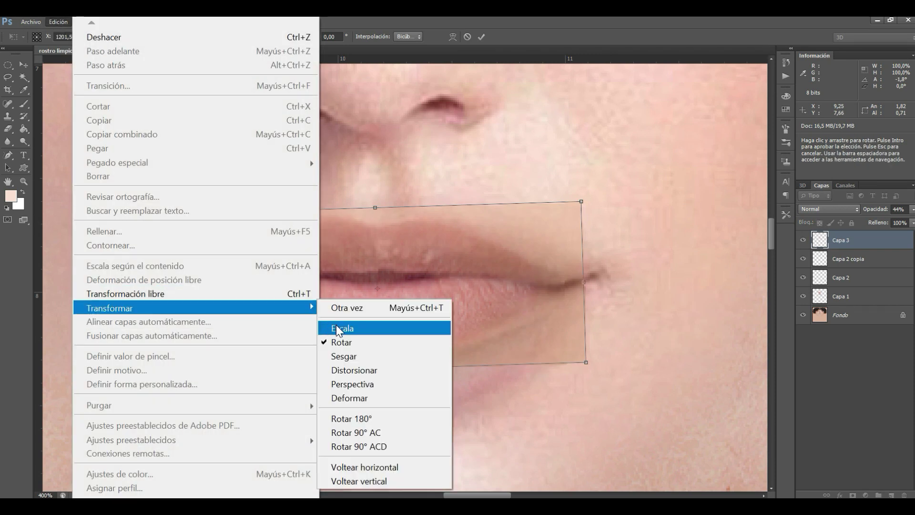
{"action": "left_click", "coordinate": [338, 328]}
{"action": "left_click_drag", "start_coordinate": [583, 282], "coordinate": [596, 282]}
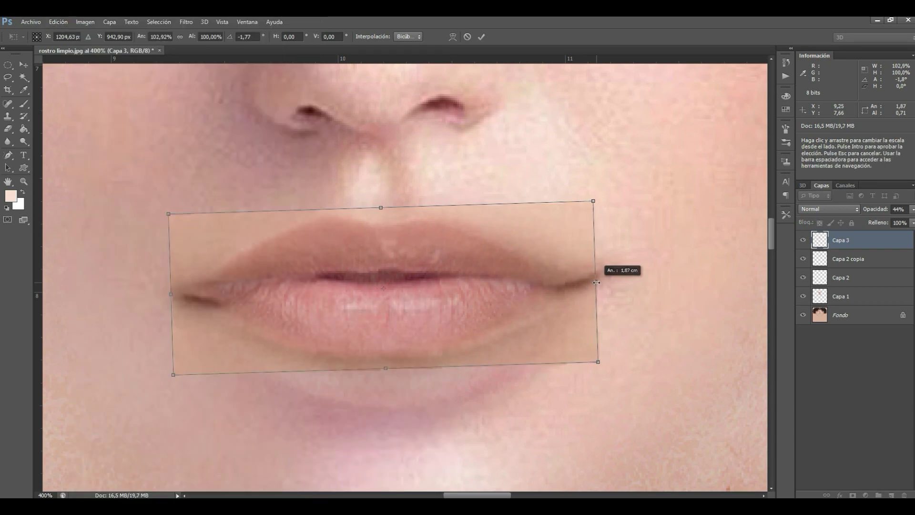
{"action": "left_click", "coordinate": [23, 64]}
{"action": "left_click", "coordinate": [419, 203]}
Set Capa 3 to 100% opacity and the Eraser size to 34 px
{"action": "left_click", "coordinate": [912, 209]}
{"action": "left_click_drag", "start_coordinate": [888, 220], "coordinate": [911, 221]}
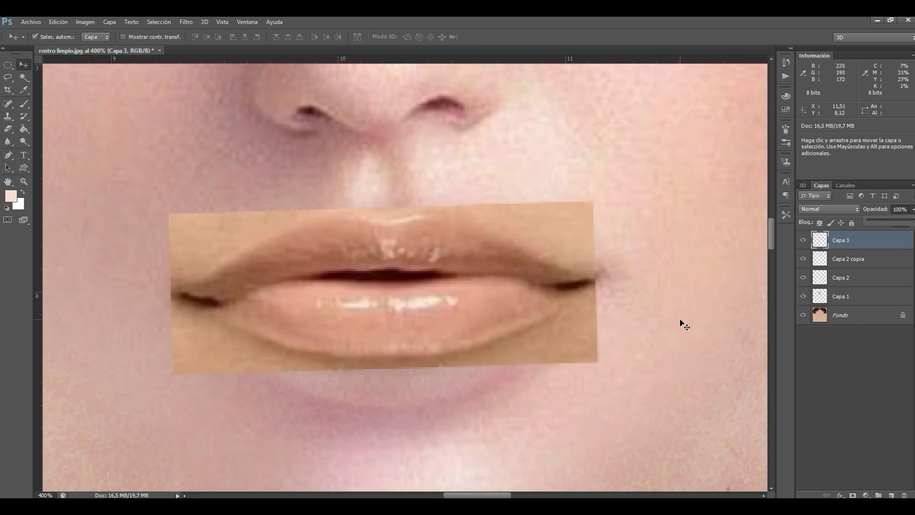
{"action": "left_click", "coordinate": [8, 129]}
{"action": "left_click", "coordinate": [47, 37]}
{"action": "left_click_drag", "start_coordinate": [33, 65], "coordinate": [28, 65]}
Try to erase the skin around the pasted lips on Capa 3 and step back through the strokes
{"action": "left_click", "coordinate": [607, 341]}
{"action": "mouse_move", "coordinate": [570, 376]}
{"action": "left_mouse_down"}
{"action": "mouse_move", "coordinate": [609, 346]}
{"action": "mouse_move", "coordinate": [481, 387]}
{"action": "mouse_move", "coordinate": [565, 357]}
{"action": "mouse_move", "coordinate": [618, 310]}
{"action": "mouse_move", "coordinate": [479, 388]}
{"action": "mouse_move", "coordinate": [262, 388]}
{"action": "mouse_move", "coordinate": [339, 396]}
{"action": "mouse_move", "coordinate": [446, 388]}
{"action": "mouse_move", "coordinate": [243, 372]}
{"action": "mouse_move", "coordinate": [180, 343]}
{"action": "mouse_move", "coordinate": [213, 354]}
{"action": "mouse_move", "coordinate": [165, 314]}
{"action": "mouse_move", "coordinate": [163, 343]}
{"action": "mouse_move", "coordinate": [221, 244]}
{"action": "mouse_move", "coordinate": [169, 227]}
{"action": "mouse_move", "coordinate": [205, 214]}
{"action": "mouse_move", "coordinate": [110, 45]}
{"action": "mouse_move", "coordinate": [86, 48]}
{"action": "left_mouse_up"}
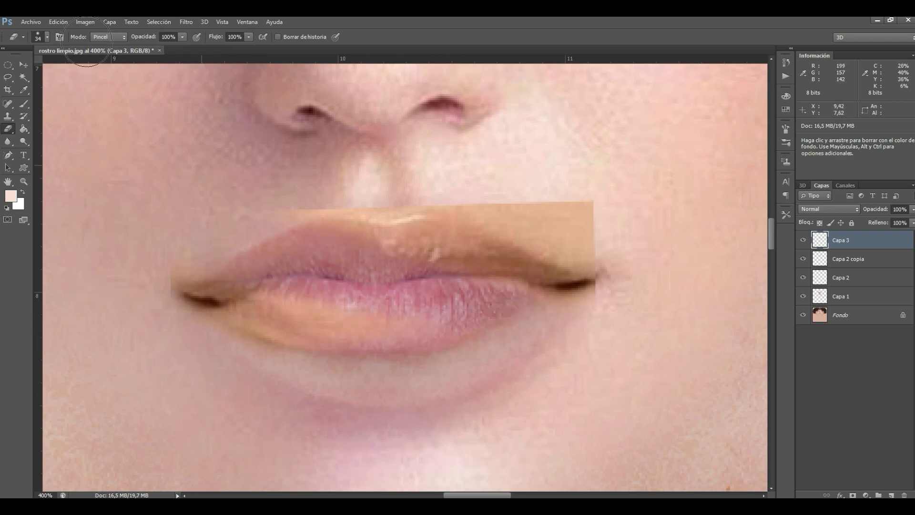
{"action": "left_click", "coordinate": [59, 22]}
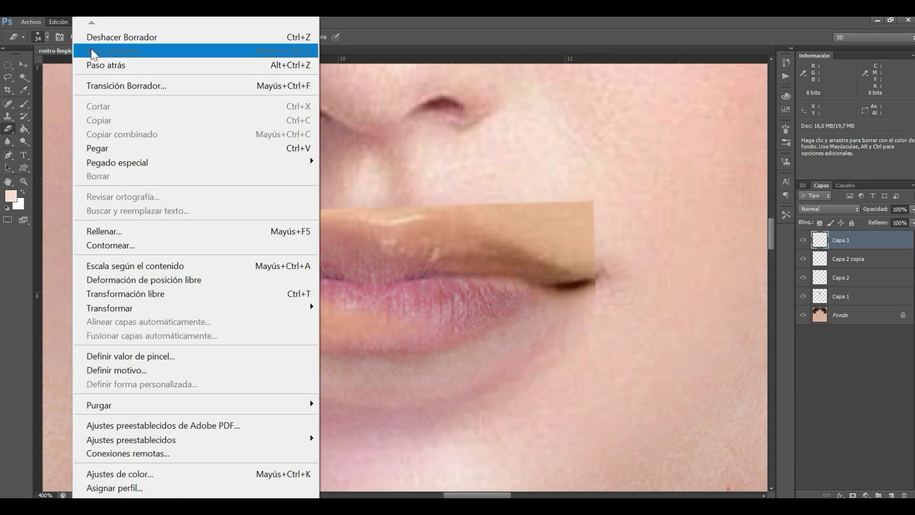
{"action": "left_click", "coordinate": [72, 63]}
{"action": "left_click", "coordinate": [60, 21]}
{"action": "left_click", "coordinate": [84, 64]}
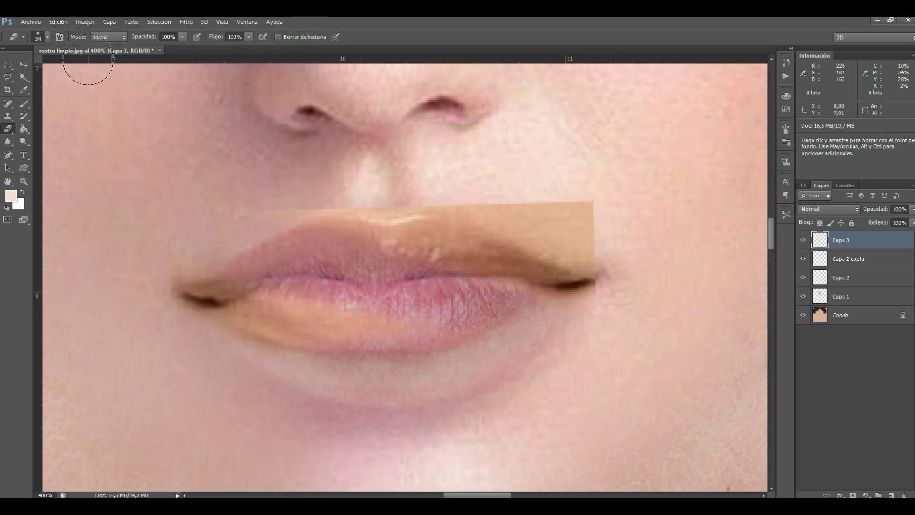
{"action": "left_click", "coordinate": [60, 21]}
{"action": "left_click", "coordinate": [93, 70]}
{"action": "left_click", "coordinate": [59, 22]}
{"action": "left_click", "coordinate": [86, 64]}
{"action": "left_click", "coordinate": [59, 21]}
{"action": "left_click", "coordinate": [88, 66]}
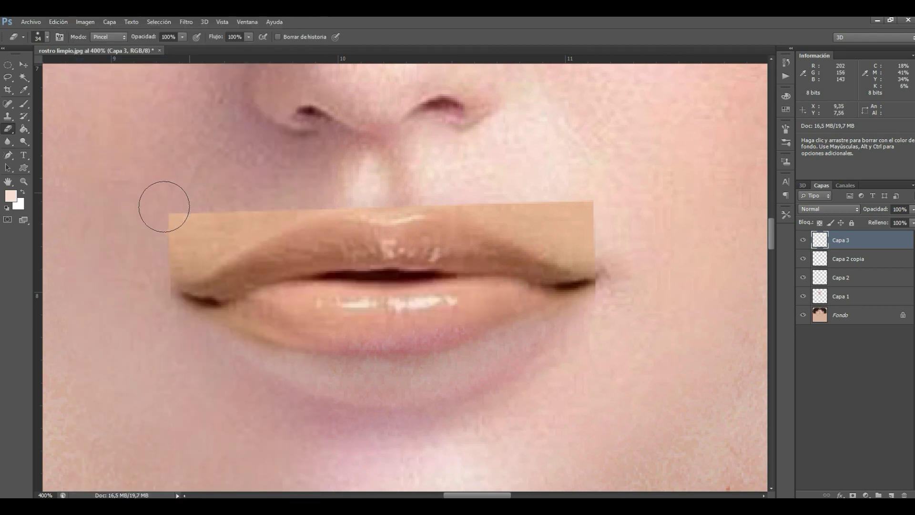
Try to erase the leftover skin above the upper lip and at both mouth corners, and undo the strokes
{"action": "mouse_move", "coordinate": [155, 253]}
{"action": "left_mouse_down"}
{"action": "mouse_move", "coordinate": [181, 216]}
{"action": "mouse_move", "coordinate": [232, 188]}
{"action": "mouse_move", "coordinate": [208, 212]}
{"action": "mouse_move", "coordinate": [284, 184]}
{"action": "mouse_move", "coordinate": [186, 244]}
{"action": "mouse_move", "coordinate": [278, 200]}
{"action": "left_mouse_up"}
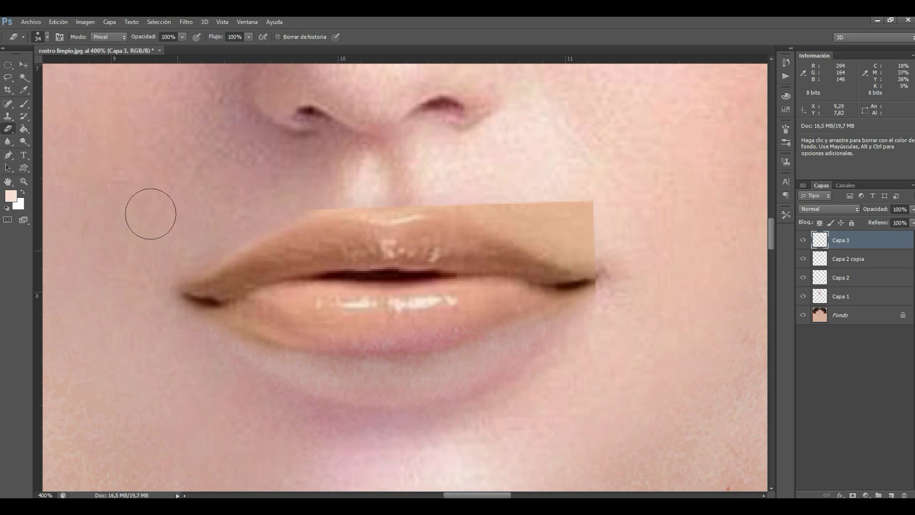
{"action": "mouse_move", "coordinate": [500, 190]}
{"action": "left_mouse_down"}
{"action": "mouse_move", "coordinate": [582, 235]}
{"action": "mouse_move", "coordinate": [598, 214]}
{"action": "mouse_move", "coordinate": [510, 196]}
{"action": "mouse_move", "coordinate": [607, 252]}
{"action": "mouse_move", "coordinate": [621, 290]}
{"action": "left_mouse_up"}
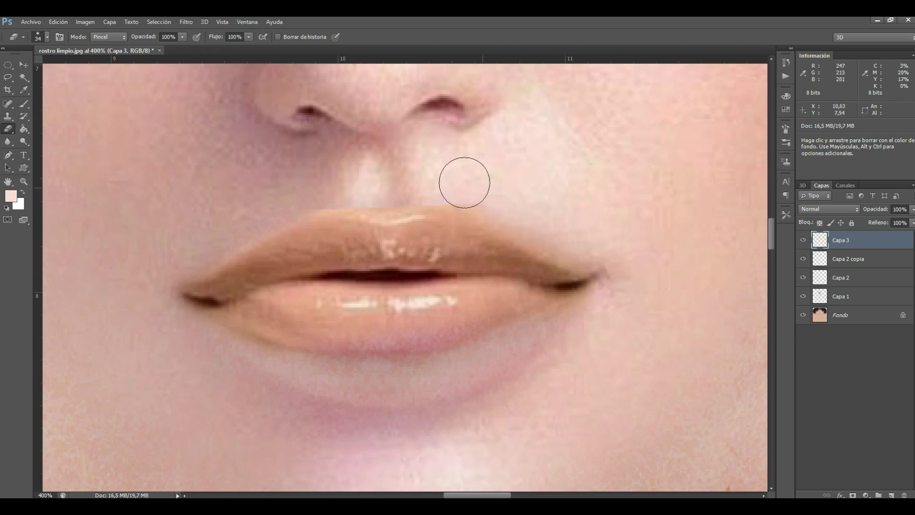
{"action": "mouse_move", "coordinate": [382, 170]}
{"action": "left_mouse_down"}
{"action": "mouse_move", "coordinate": [380, 189]}
{"action": "mouse_move", "coordinate": [421, 182]}
{"action": "left_mouse_up"}
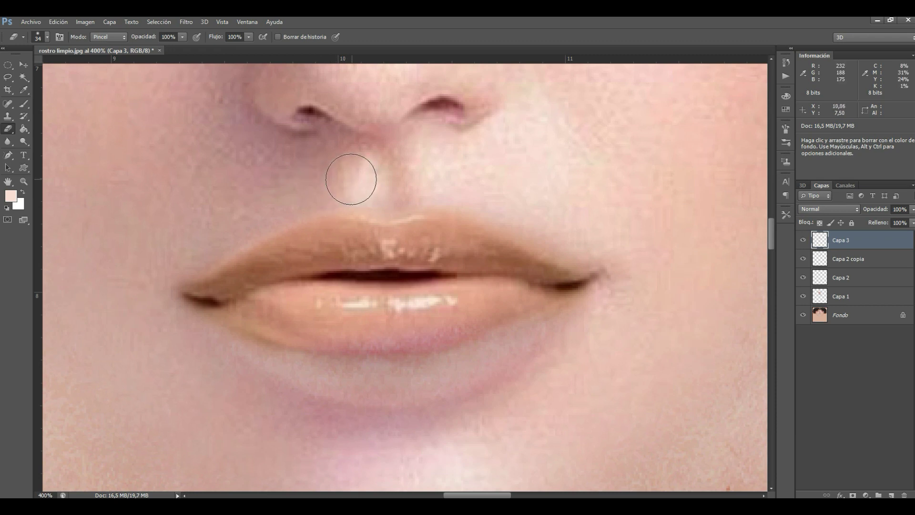
{"action": "left_click", "coordinate": [59, 22]}
{"action": "left_click", "coordinate": [95, 65]}
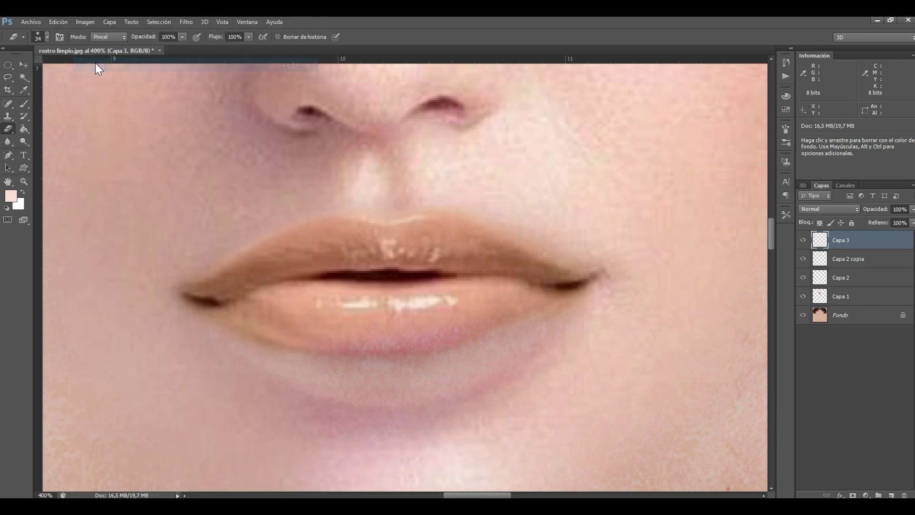
Erase the pasted skin below, beside and above the Capa 3 lips, following the lip outline
{"action": "left_click", "coordinate": [751, 451]}
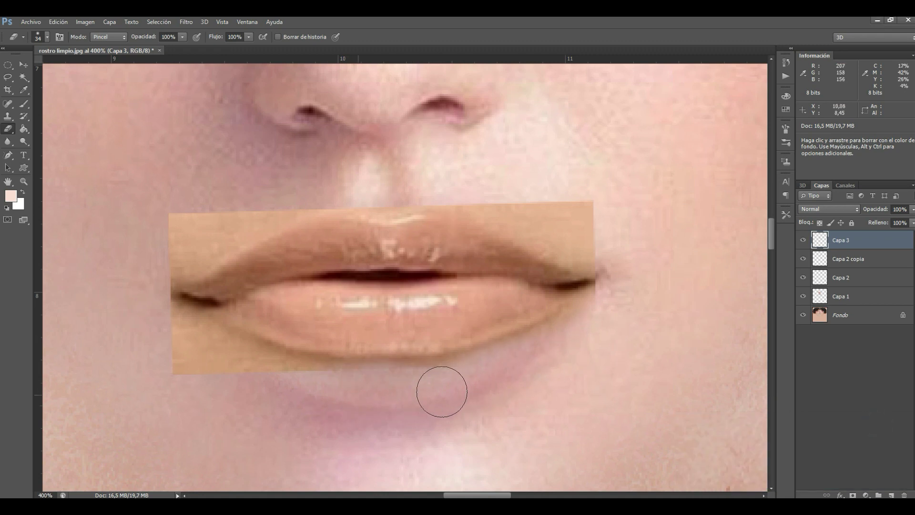
{"action": "mouse_move", "coordinate": [319, 392]}
{"action": "left_mouse_down"}
{"action": "mouse_move", "coordinate": [211, 362]}
{"action": "mouse_move", "coordinate": [173, 336]}
{"action": "mouse_move", "coordinate": [237, 380]}
{"action": "mouse_move", "coordinate": [173, 341]}
{"action": "left_mouse_up"}
{"action": "mouse_move", "coordinate": [496, 184]}
{"action": "left_mouse_down"}
{"action": "mouse_move", "coordinate": [582, 235]}
{"action": "mouse_move", "coordinate": [594, 205]}
{"action": "left_mouse_up"}
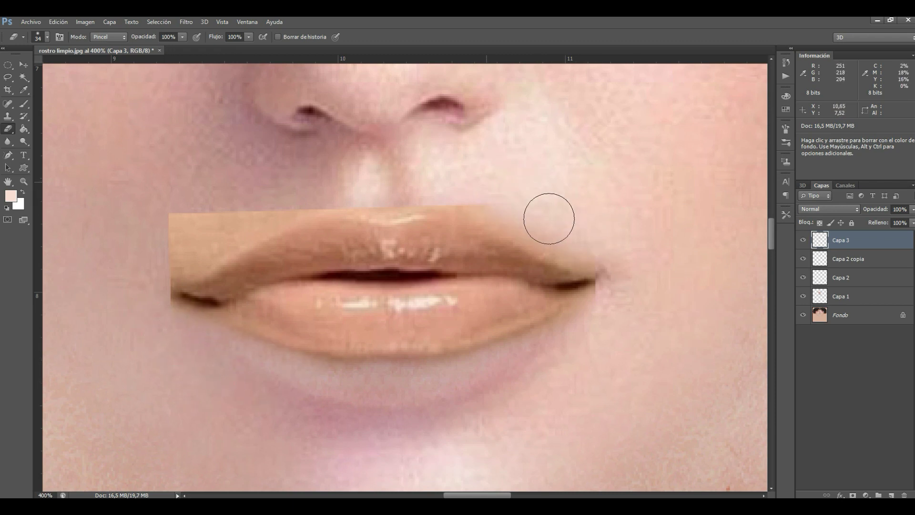
{"action": "mouse_move", "coordinate": [220, 277]}
{"action": "left_mouse_down"}
{"action": "mouse_move", "coordinate": [155, 251]}
{"action": "mouse_move", "coordinate": [149, 305]}
{"action": "mouse_move", "coordinate": [161, 223]}
{"action": "mouse_move", "coordinate": [185, 219]}
{"action": "mouse_move", "coordinate": [171, 233]}
{"action": "mouse_move", "coordinate": [291, 194]}
{"action": "mouse_move", "coordinate": [205, 234]}
{"action": "left_mouse_up"}
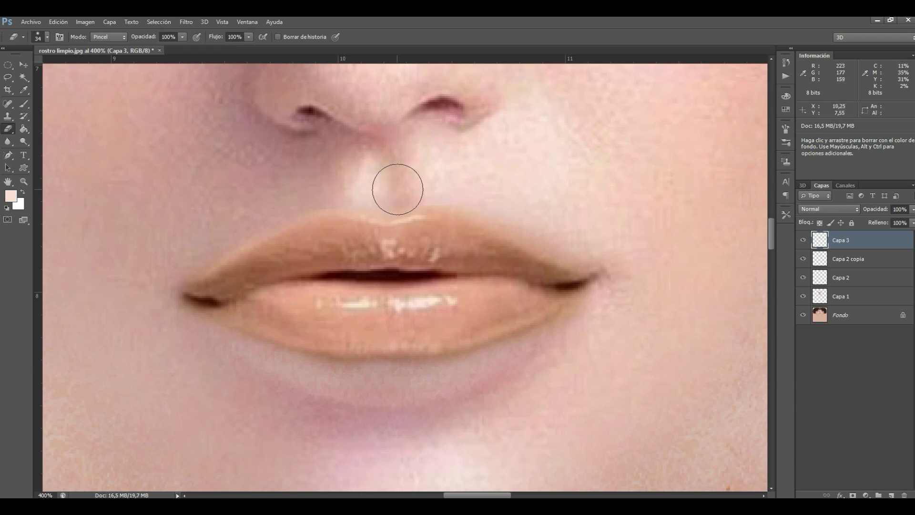
Examine how the trimmed lips blend with the whole face, checking the lower layers down to Capa 1
{"action": "double_click", "coordinate": [861, 267]}
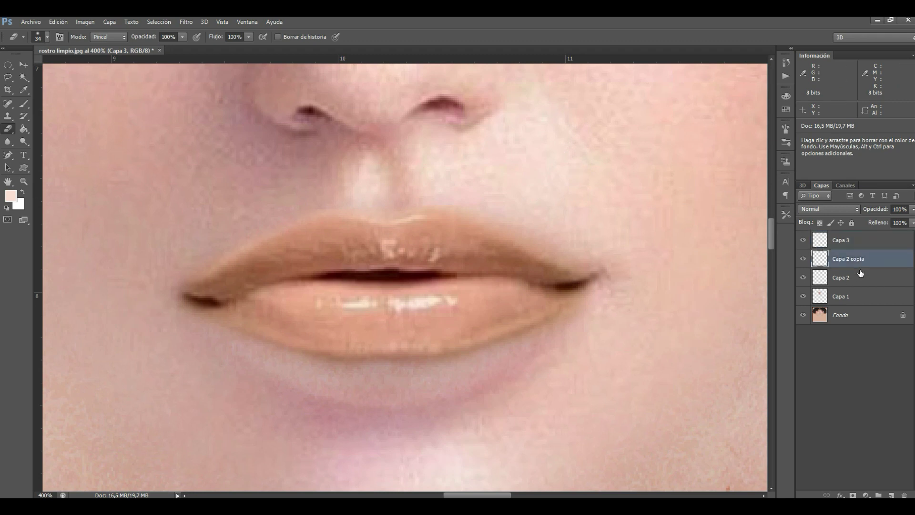
{"action": "left_click", "coordinate": [889, 120]}
{"action": "left_click", "coordinate": [865, 279]}
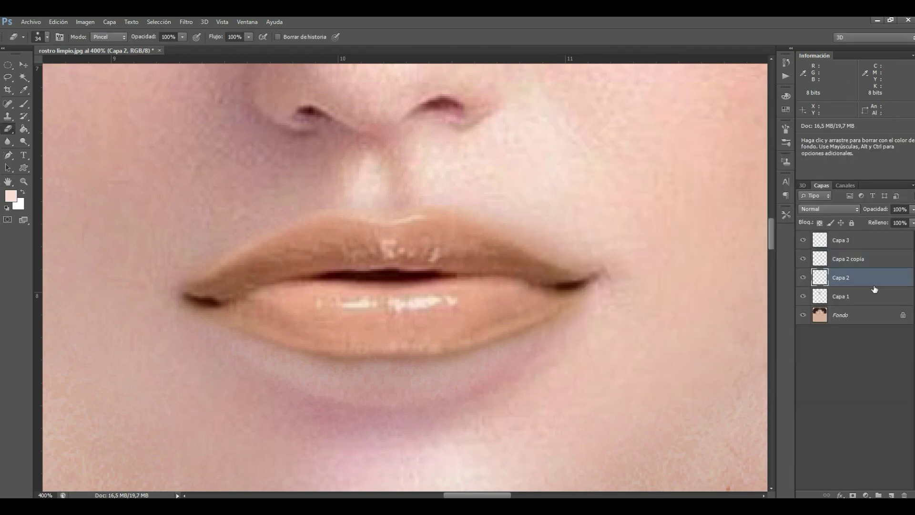
{"action": "left_click", "coordinate": [876, 296]}
{"action": "left_click", "coordinate": [24, 181]}
{"action": "left_click", "coordinate": [49, 37]}
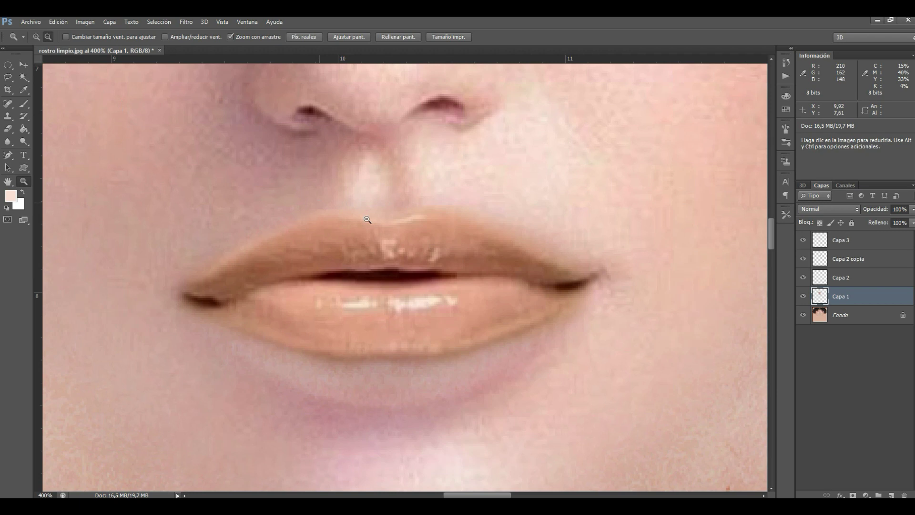
{"action": "left_click", "coordinate": [373, 221]}
{"action": "left_click", "coordinate": [372, 221]}
{"action": "left_click", "coordinate": [373, 222]}
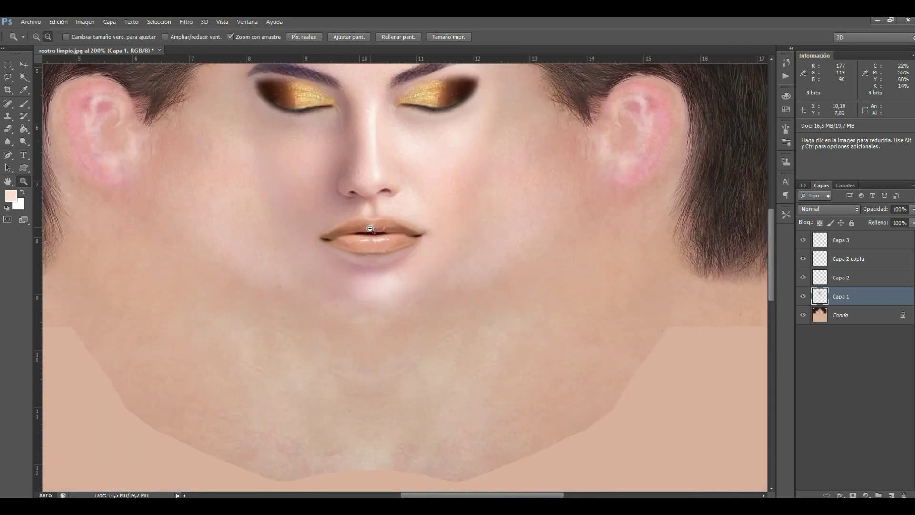
{"action": "left_click", "coordinate": [370, 230]}
{"action": "left_click", "coordinate": [429, 261]}
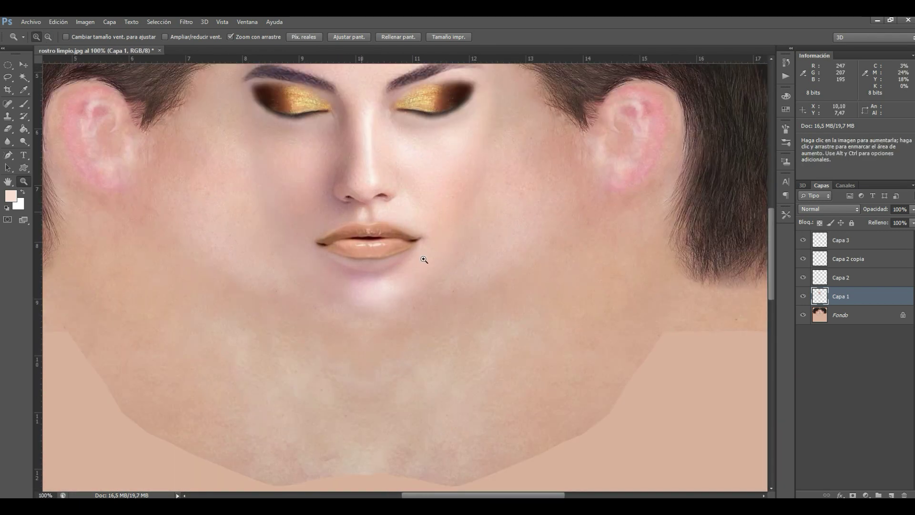
{"action": "left_click", "coordinate": [423, 259]}
Paint a pinkish skin tone over the purple shadow below the lower lip on Capa 1 with the 131 px Brush
{"action": "left_click", "coordinate": [840, 315]}
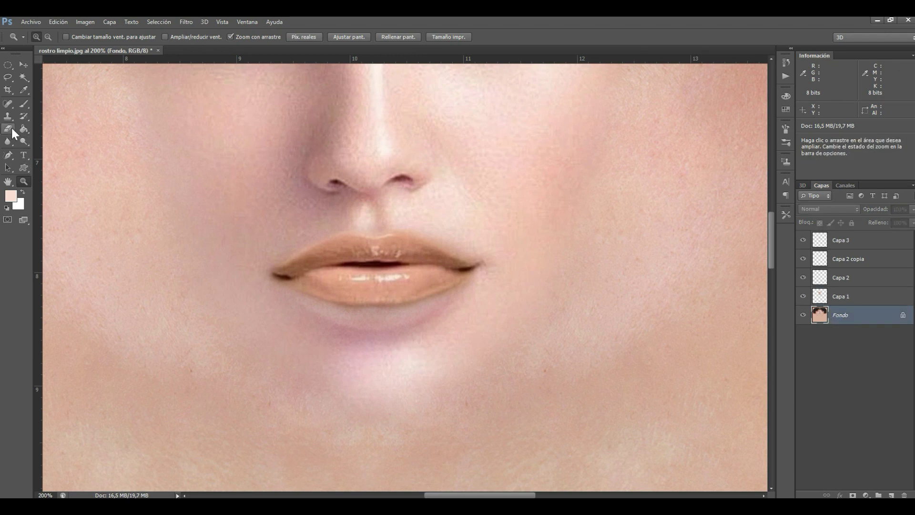
{"action": "left_click", "coordinate": [24, 90]}
{"action": "left_click", "coordinate": [23, 103]}
{"action": "left_click", "coordinate": [442, 203]}
{"action": "left_click", "coordinate": [24, 104]}
{"action": "left_click", "coordinate": [24, 106]}
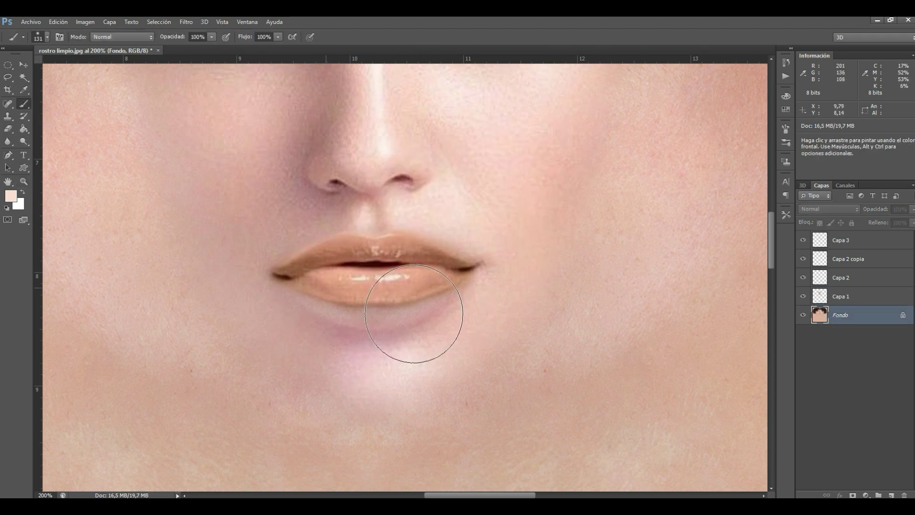
{"action": "left_click", "coordinate": [59, 22]}
{"action": "left_click", "coordinate": [106, 65]}
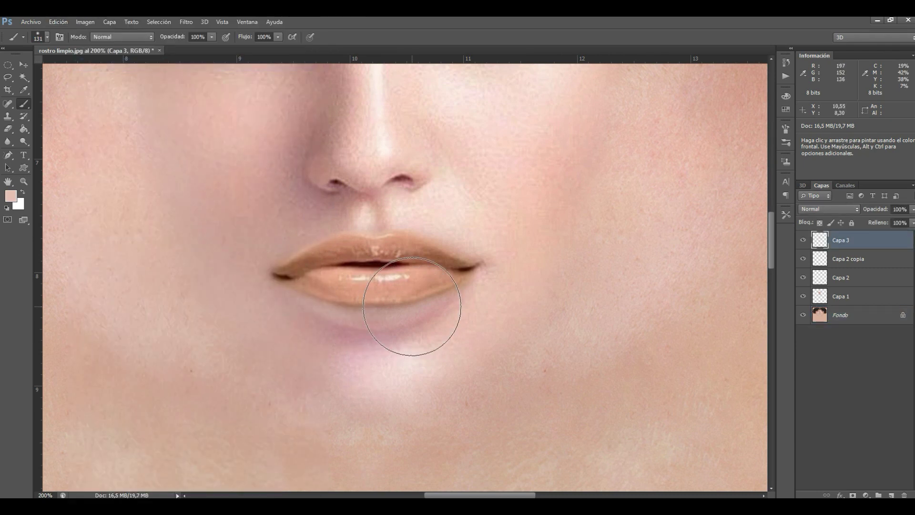
{"action": "left_click", "coordinate": [841, 297]}
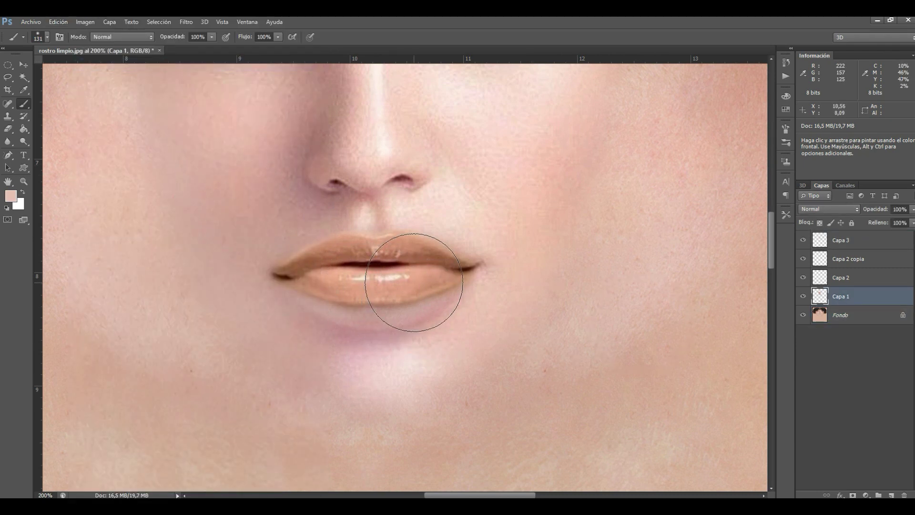
{"action": "mouse_move", "coordinate": [360, 291]}
{"action": "left_mouse_down"}
{"action": "mouse_move", "coordinate": [325, 283]}
{"action": "mouse_move", "coordinate": [366, 303]}
{"action": "mouse_move", "coordinate": [474, 273]}
{"action": "left_mouse_up"}
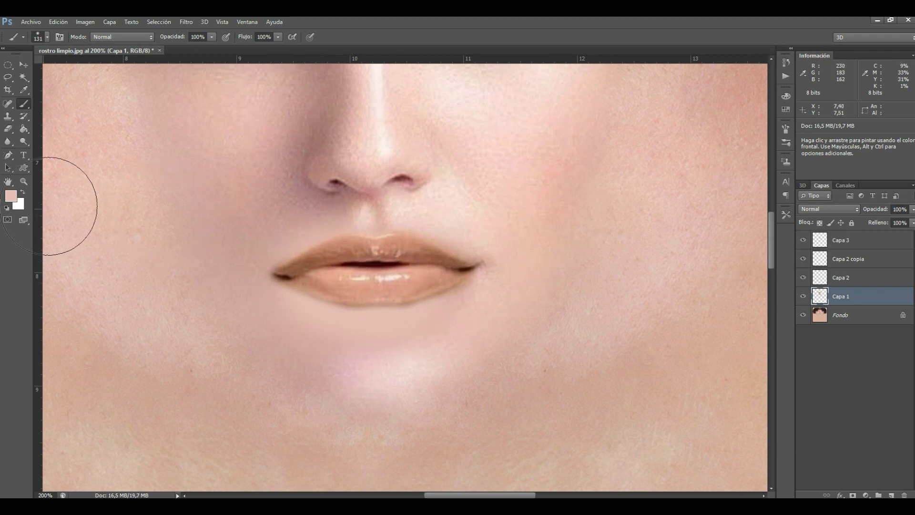
{"action": "double_click", "coordinate": [23, 181]}
{"action": "left_click", "coordinate": [49, 37]}
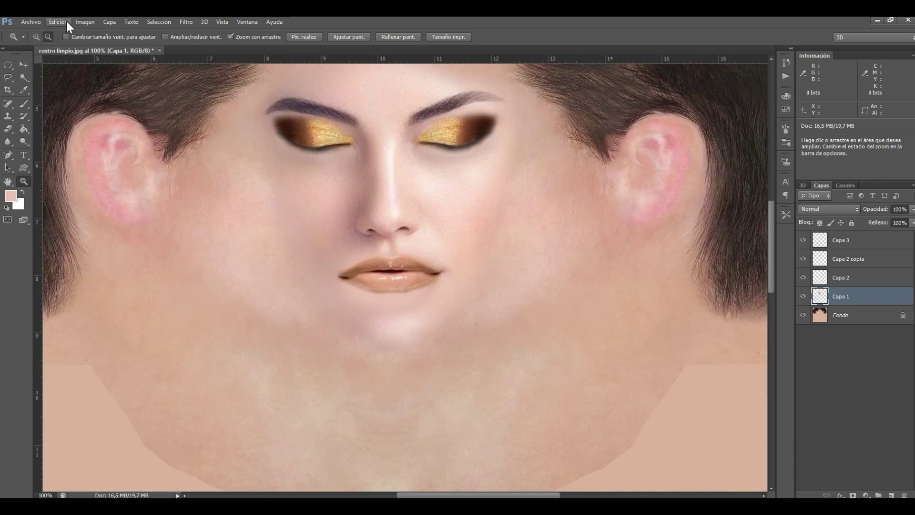
Step back one change in the face retouching and restore it
{"action": "left_click", "coordinate": [62, 24]}
{"action": "left_click", "coordinate": [101, 64]}
{"action": "left_click", "coordinate": [58, 22]}
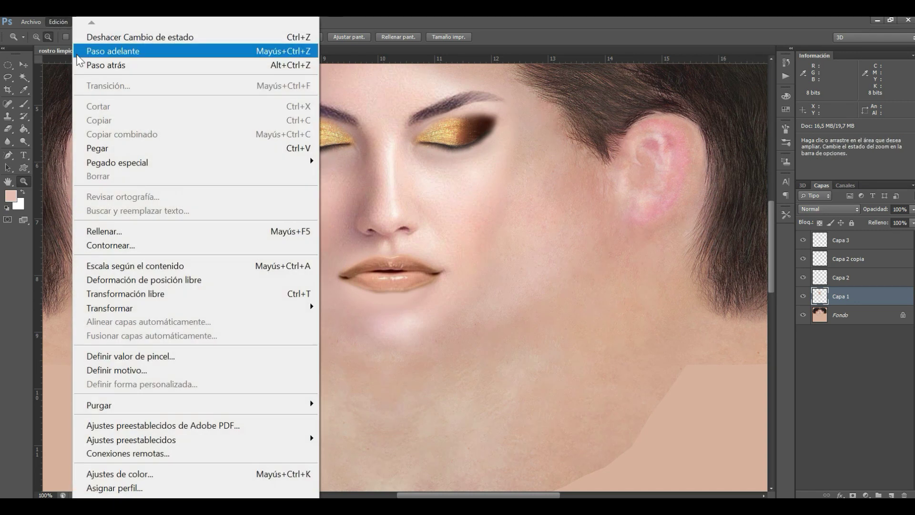
{"action": "left_click", "coordinate": [100, 51]}
Brush over the area at the lower lip on Capa 1 with the soft Brush at 139 px
{"action": "key", "text": "b"}
{"action": "left_click", "coordinate": [47, 37]}
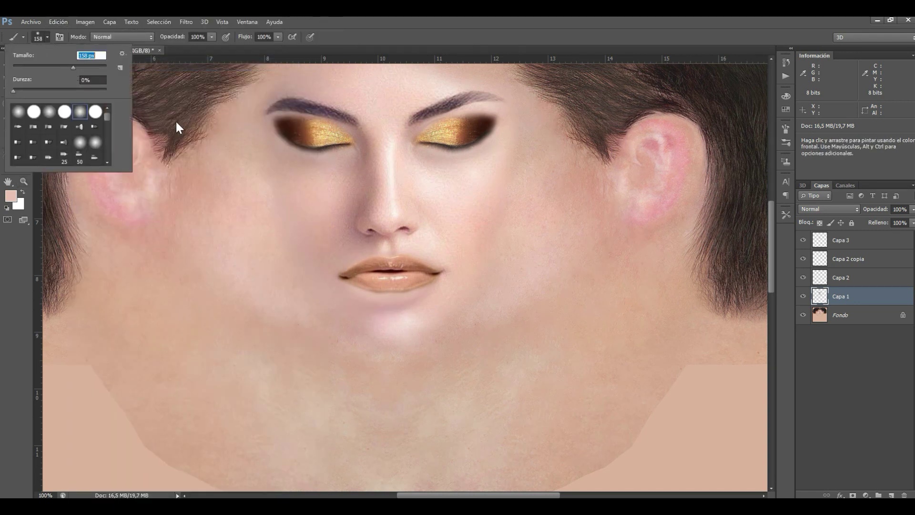
{"action": "left_click", "coordinate": [81, 67]}
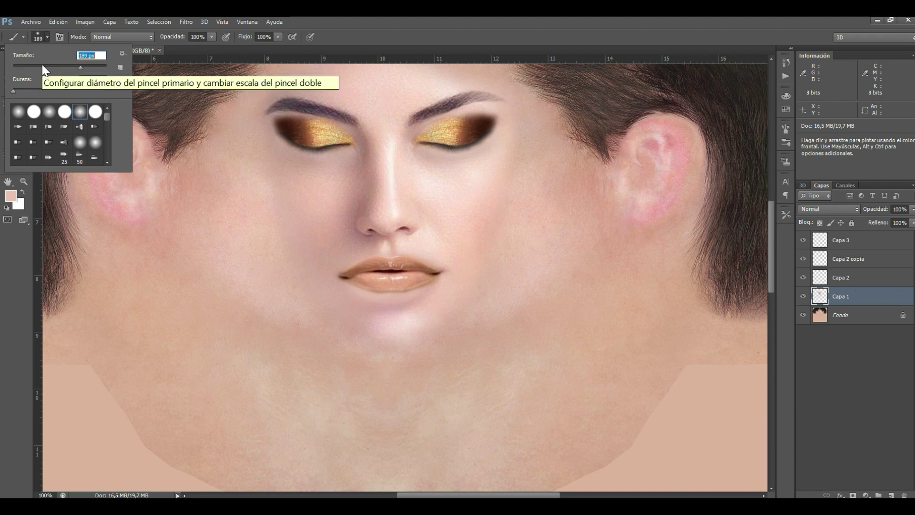
{"action": "left_click", "coordinate": [62, 66]}
{"action": "left_click_drag", "start_coordinate": [401, 284], "coordinate": [384, 286]}
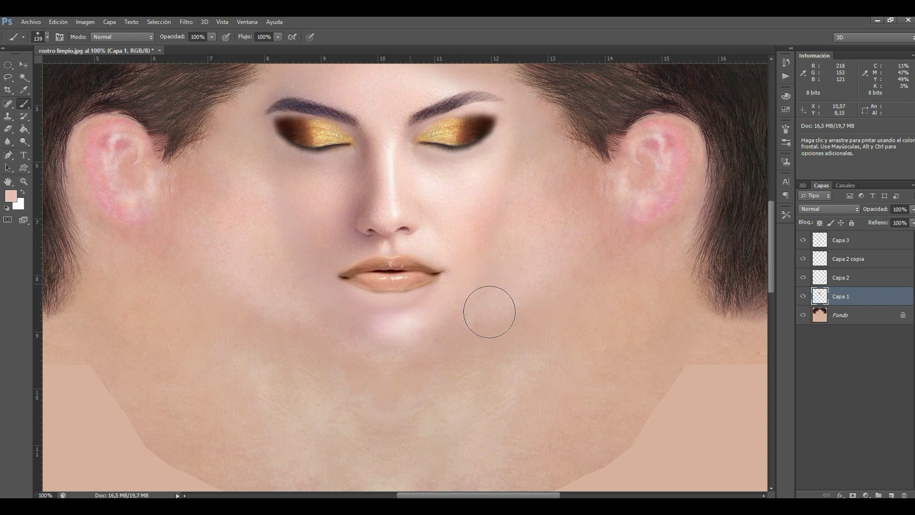
{"action": "left_click", "coordinate": [22, 181]}
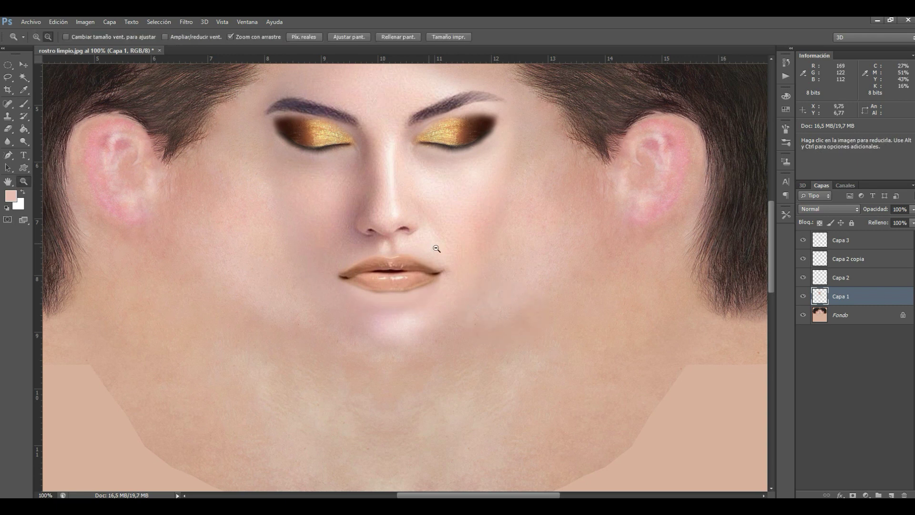
{"action": "left_click", "coordinate": [503, 328], "text": "alt"}
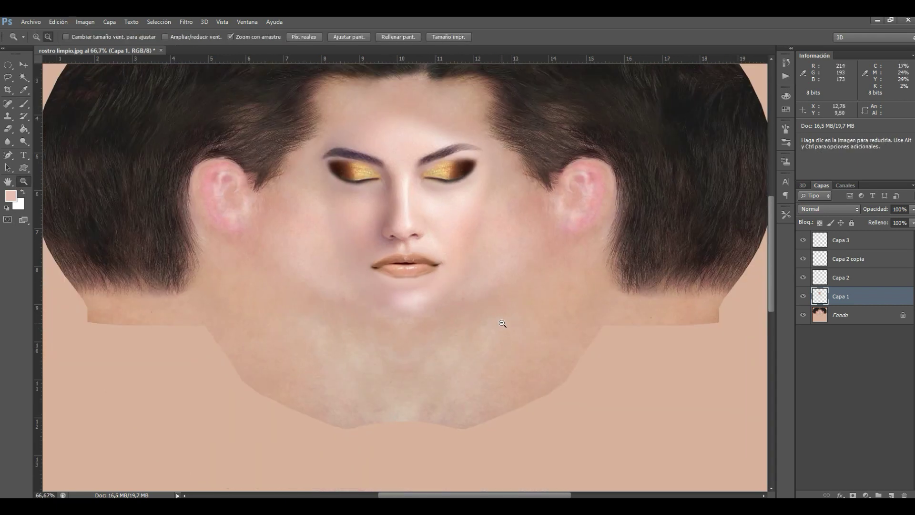
Sample a tone from the cheek and adjust the foreground color to a deeper peach pink for blush
{"action": "left_click", "coordinate": [24, 142]}
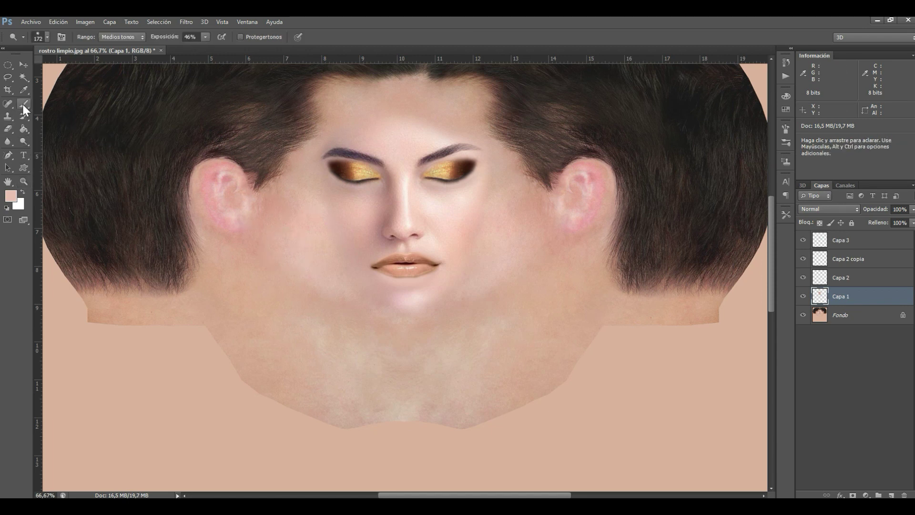
{"action": "left_click", "coordinate": [24, 90]}
{"action": "left_click", "coordinate": [467, 267]}
{"action": "left_click", "coordinate": [435, 203]}
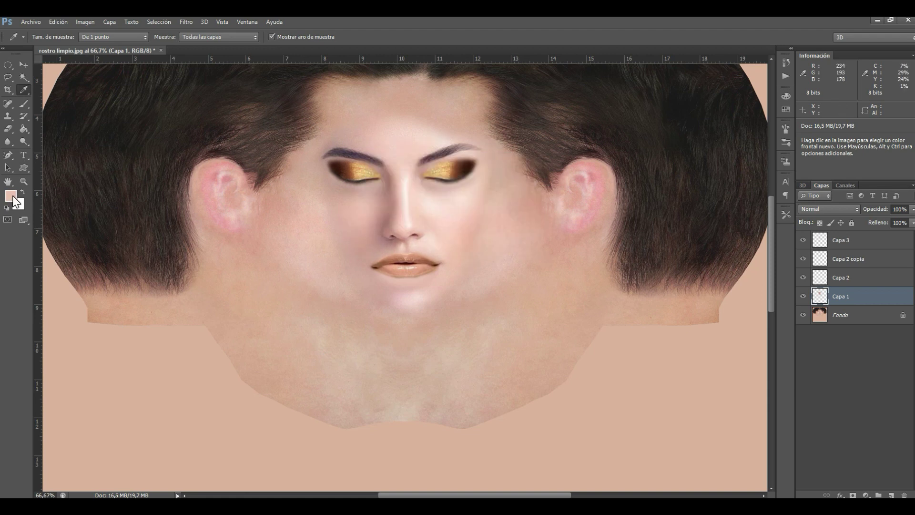
{"action": "left_click", "coordinate": [11, 196]}
{"action": "left_click", "coordinate": [768, 91]}
{"action": "left_click", "coordinate": [462, 206]}
{"action": "left_click", "coordinate": [486, 203]}
Paint soft peach blush on both cheeks on a new layer above Capa 3 with the 195 px Brush
{"action": "key", "text": "b"}
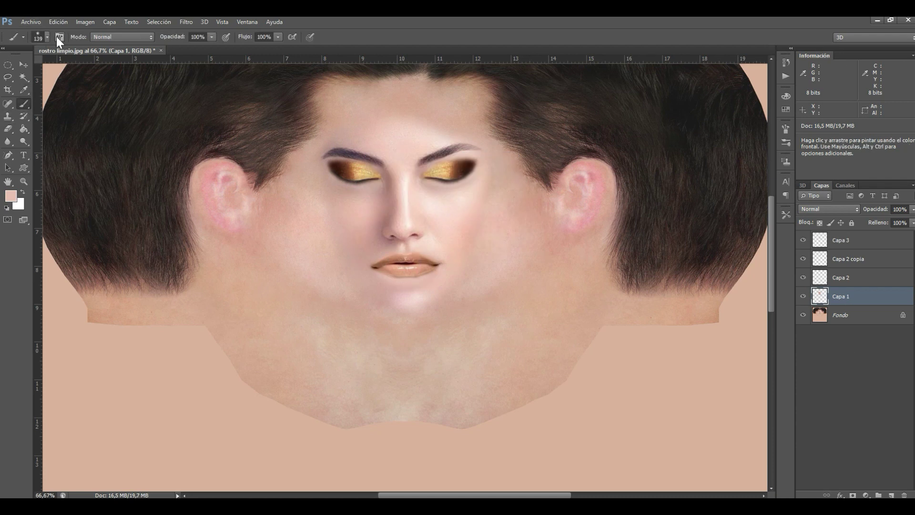
{"action": "right_click", "coordinate": [70, 64]}
{"action": "left_click", "coordinate": [870, 244]}
{"action": "left_click", "coordinate": [891, 495]}
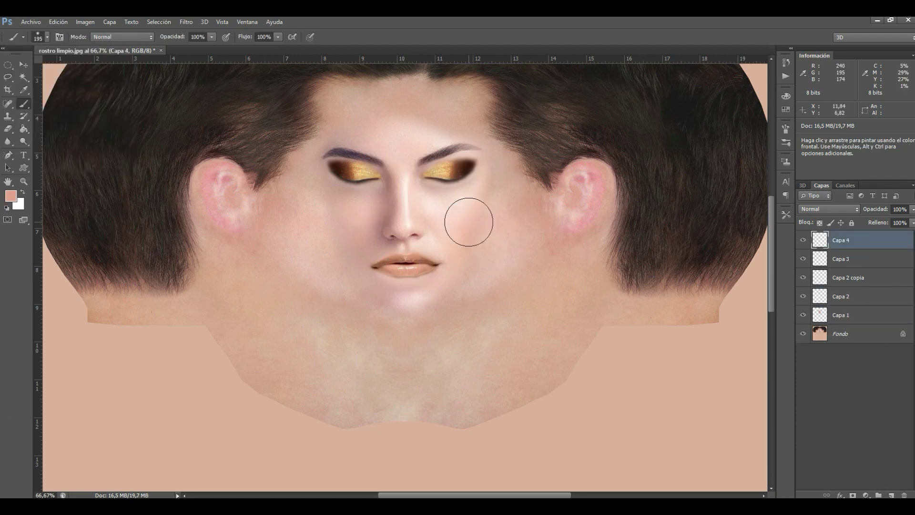
{"action": "left_click_drag", "start_coordinate": [477, 224], "coordinate": [484, 202]}
{"action": "mouse_move", "coordinate": [334, 224]}
{"action": "left_mouse_down"}
{"action": "mouse_move", "coordinate": [320, 207]}
{"action": "mouse_move", "coordinate": [329, 227]}
{"action": "left_mouse_up"}
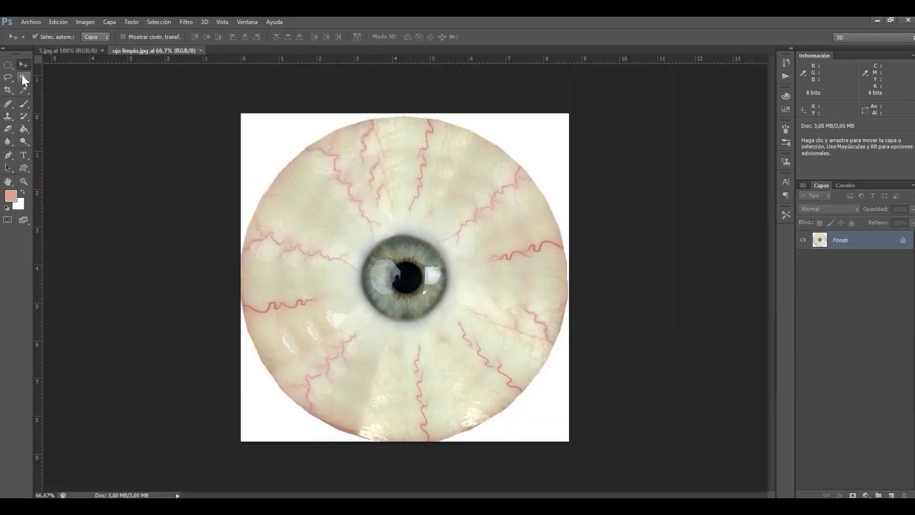
Float the 5.jpg eye photo beside ojo limpio.jpg and select its blue iris with the Elliptical Marquee
{"action": "left_click_drag", "start_coordinate": [57, 53], "coordinate": [569, 108]}
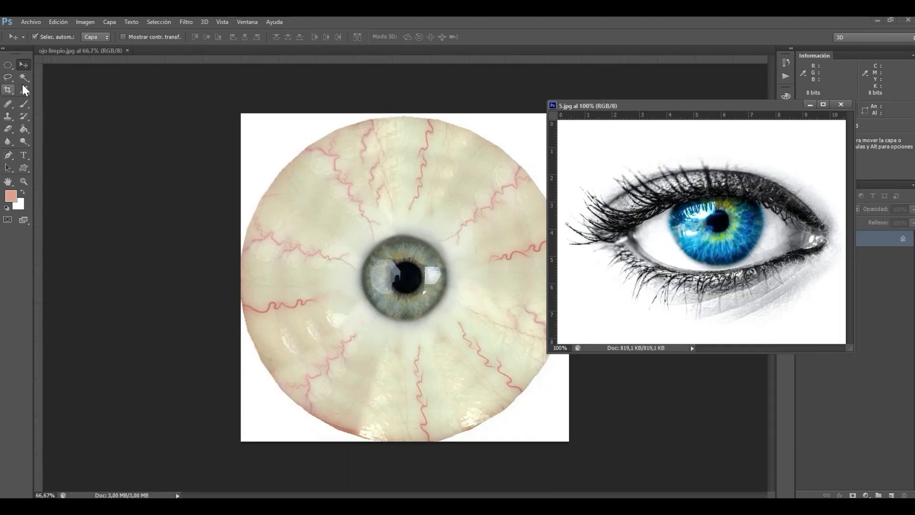
{"action": "key", "text": "m"}
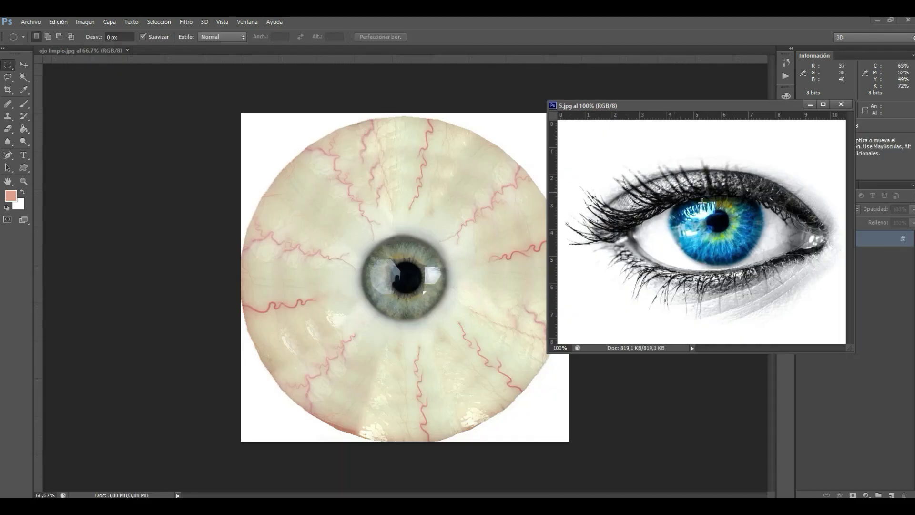
{"action": "left_click_drag", "start_coordinate": [677, 193], "coordinate": [756, 254]}
{"action": "left_click", "coordinate": [58, 22]}
{"action": "left_click", "coordinate": [71, 62]}
{"action": "left_click_drag", "start_coordinate": [757, 254], "coordinate": [762, 266]}
Move the selected blue iris onto the ojo limpio.jpg eyeball and close 5.jpg without saving
{"action": "key", "text": "v"}
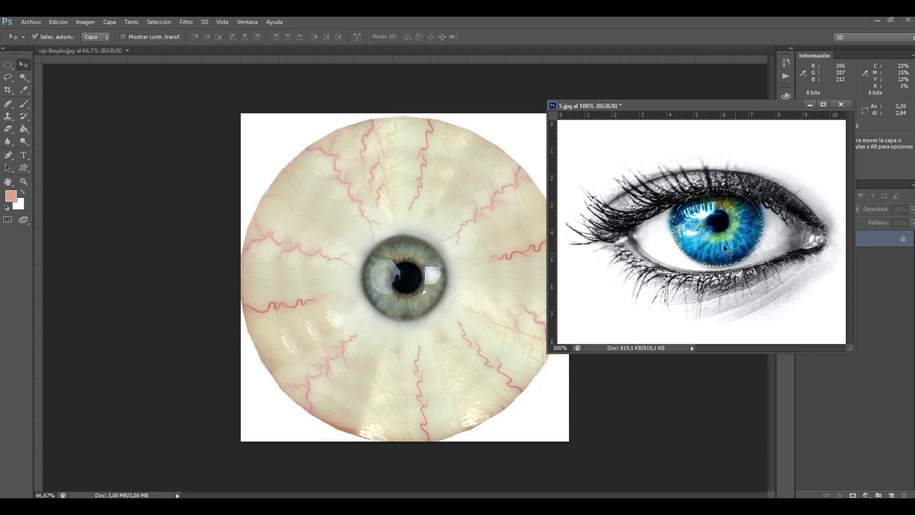
{"action": "left_click_drag", "start_coordinate": [718, 247], "coordinate": [411, 293]}
{"action": "left_click", "coordinate": [841, 103]}
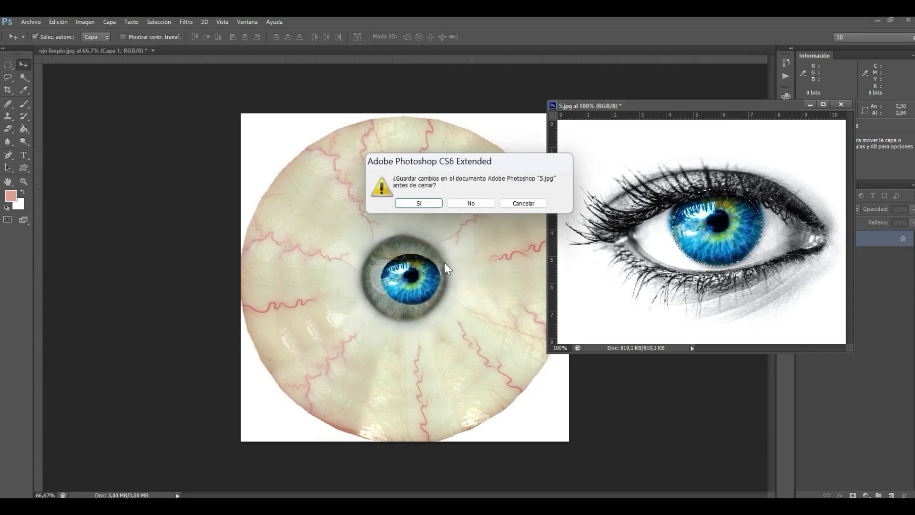
{"action": "left_click", "coordinate": [472, 202]}
Stretch the blue iris on Capa 1 over the gray iris, to about 142% width and 168% height
{"action": "left_click", "coordinate": [23, 181]}
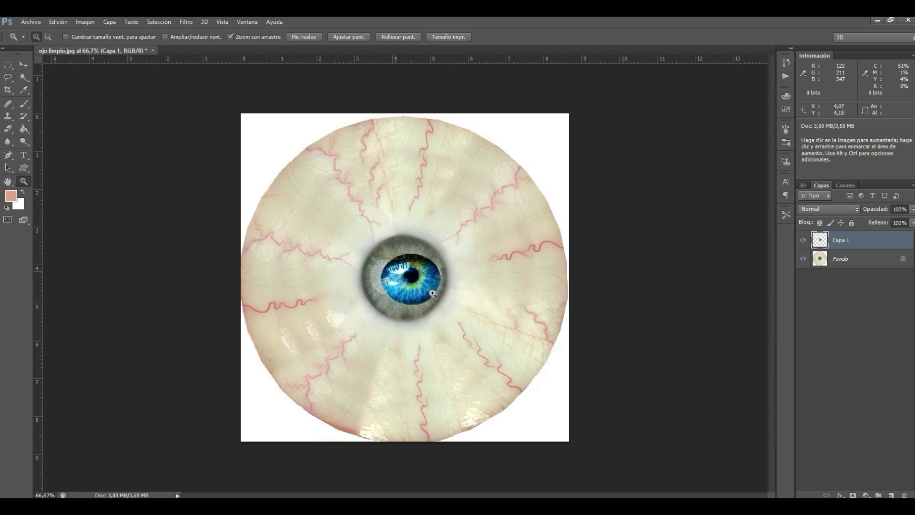
{"action": "left_click", "coordinate": [432, 293]}
{"action": "left_click", "coordinate": [59, 22]}
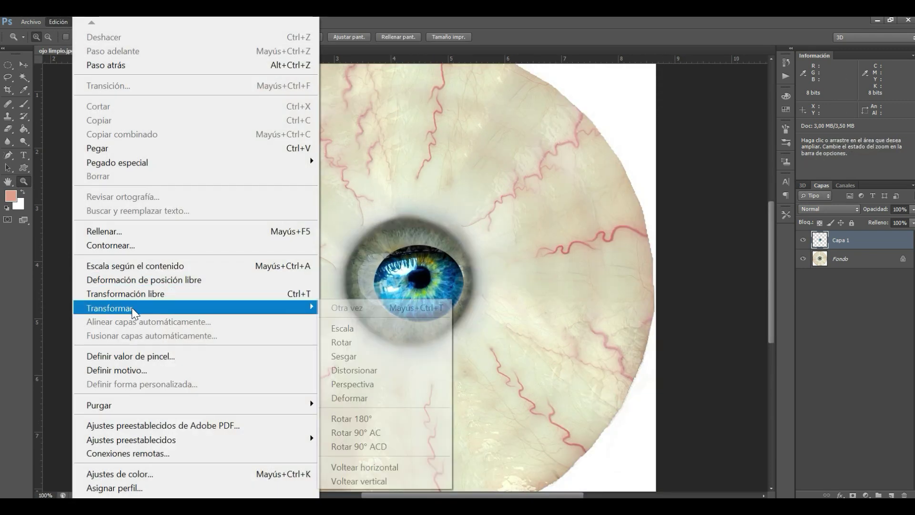
{"action": "left_click", "coordinate": [479, 264]}
{"action": "left_click_drag", "start_coordinate": [416, 216], "coordinate": [417, 217]}
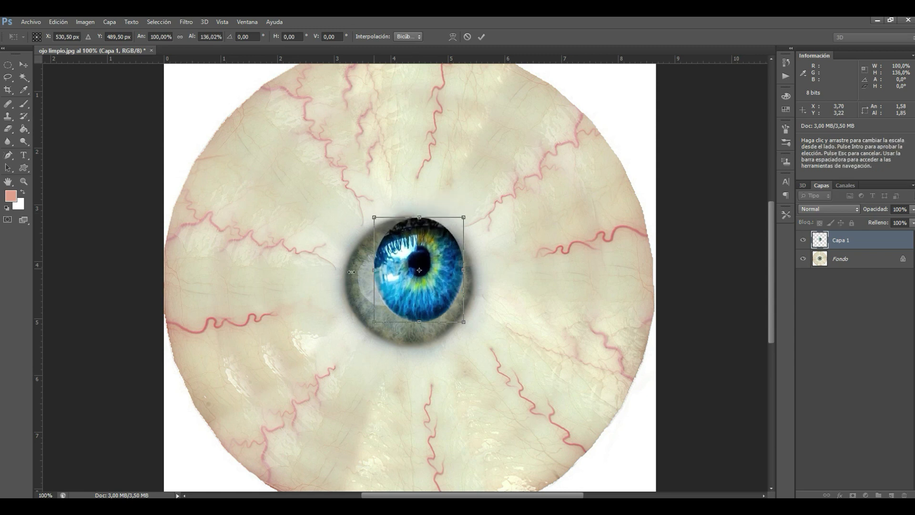
{"action": "left_click_drag", "start_coordinate": [346, 272], "coordinate": [346, 271]}
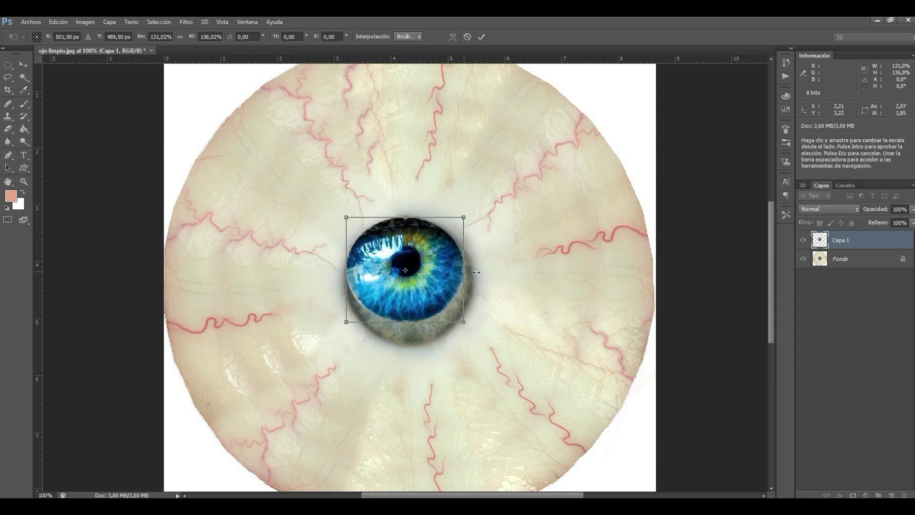
{"action": "left_click_drag", "start_coordinate": [478, 273], "coordinate": [489, 273]}
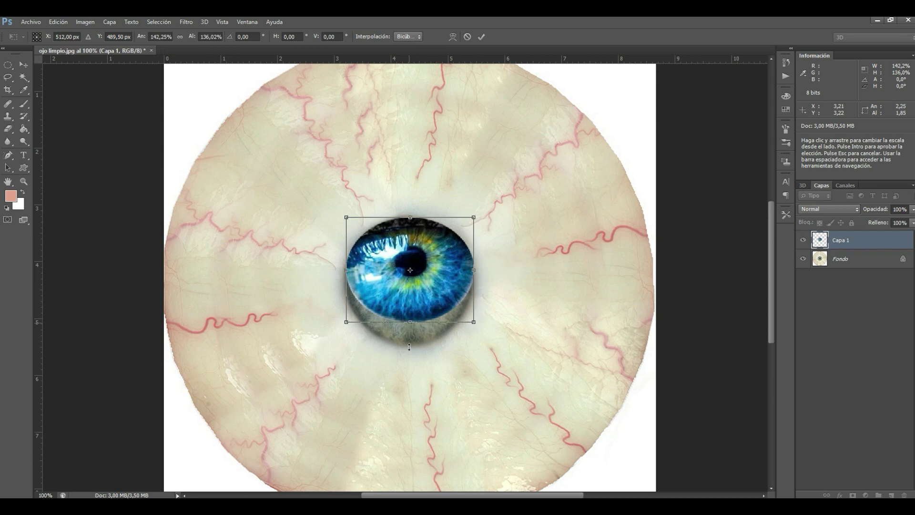
{"action": "left_click_drag", "start_coordinate": [407, 351], "coordinate": [409, 346]}
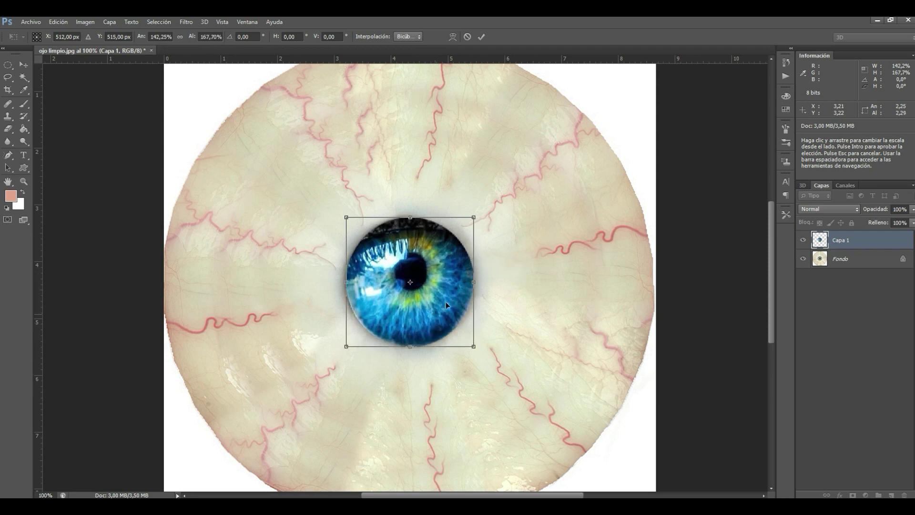
Enlarge the blue iris to about 152% width and 175% height to cover the gray rim, and apply the transformation
{"action": "left_click_drag", "start_coordinate": [481, 283], "coordinate": [483, 283]}
{"action": "left_click_drag", "start_coordinate": [339, 286], "coordinate": [333, 286]}
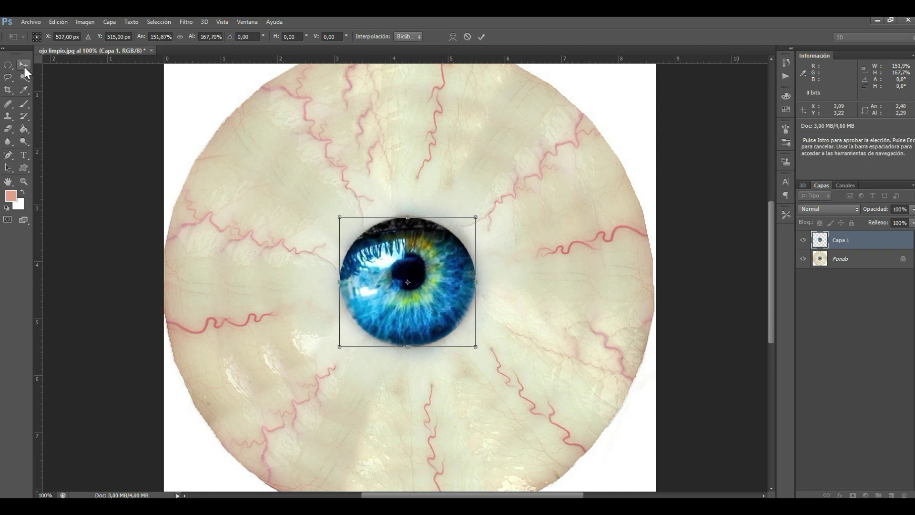
{"action": "left_click_drag", "start_coordinate": [409, 214], "coordinate": [408, 212]}
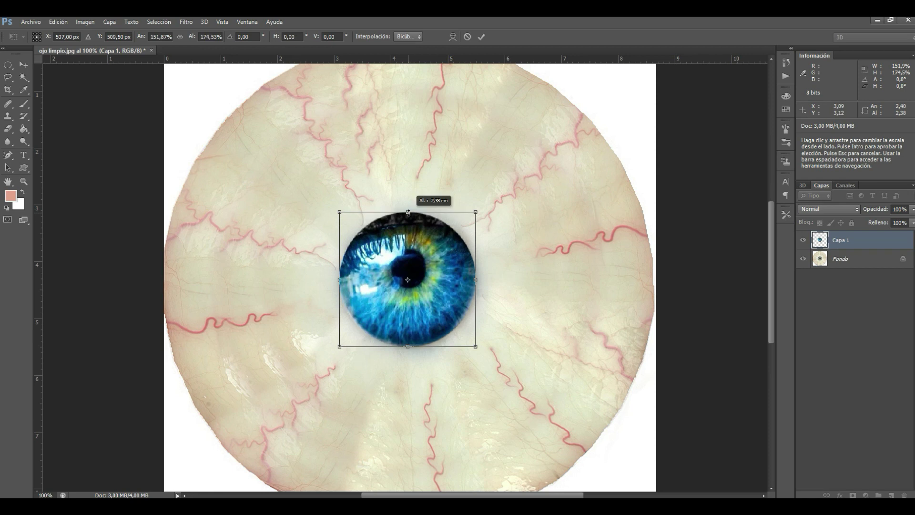
{"action": "key", "text": "v"}
{"action": "key", "text": "Return"}
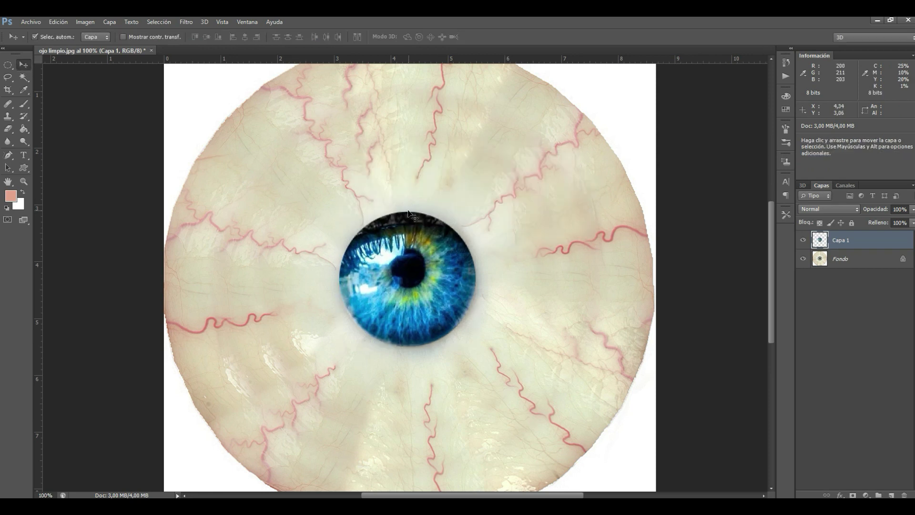
Open the Save As dialog for the edited ojo limpio eye texture
{"action": "left_click", "coordinate": [31, 22]}
{"action": "left_click", "coordinate": [53, 195]}
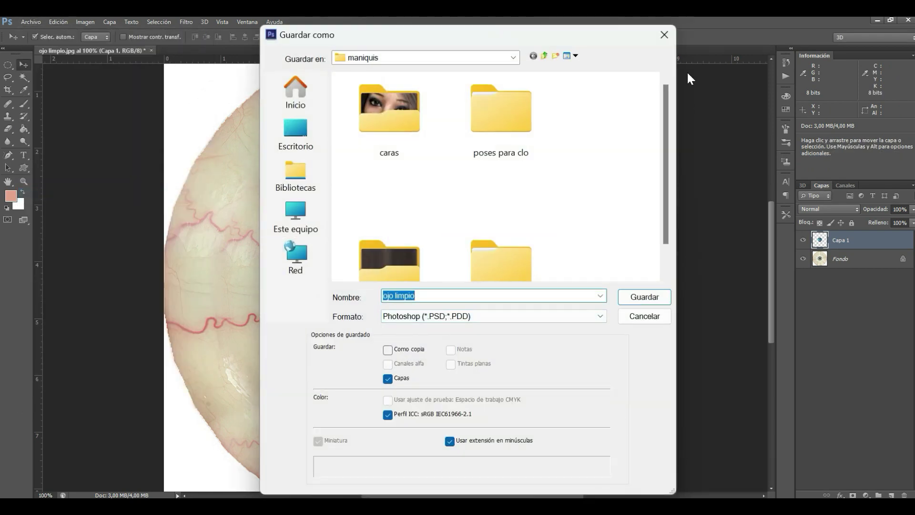